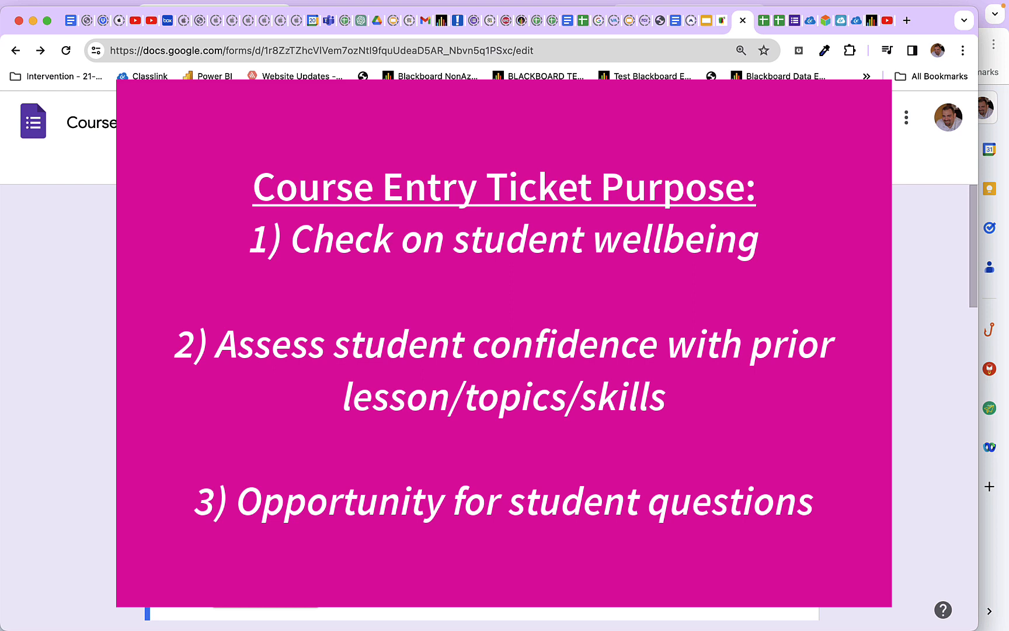
- Examine the form's introduction and the emoji answer choices of the "Check In: How are you feeling today?" question
{"action": "scroll", "coordinate": [485, 403], "scroll_direction": "down", "scroll_amount": 1}
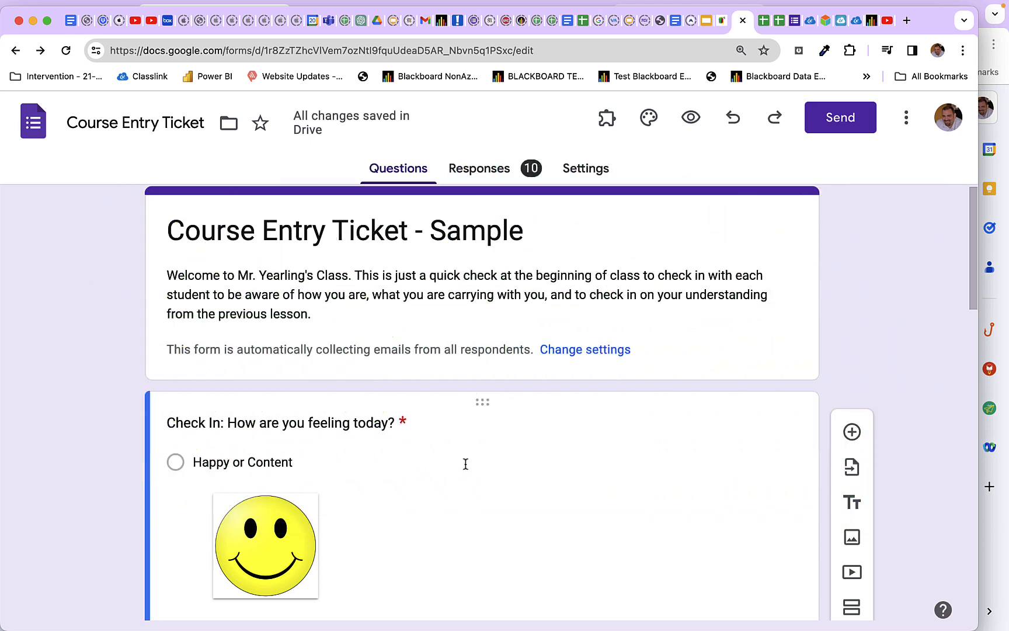
{"action": "key", "text": "super+minus"}
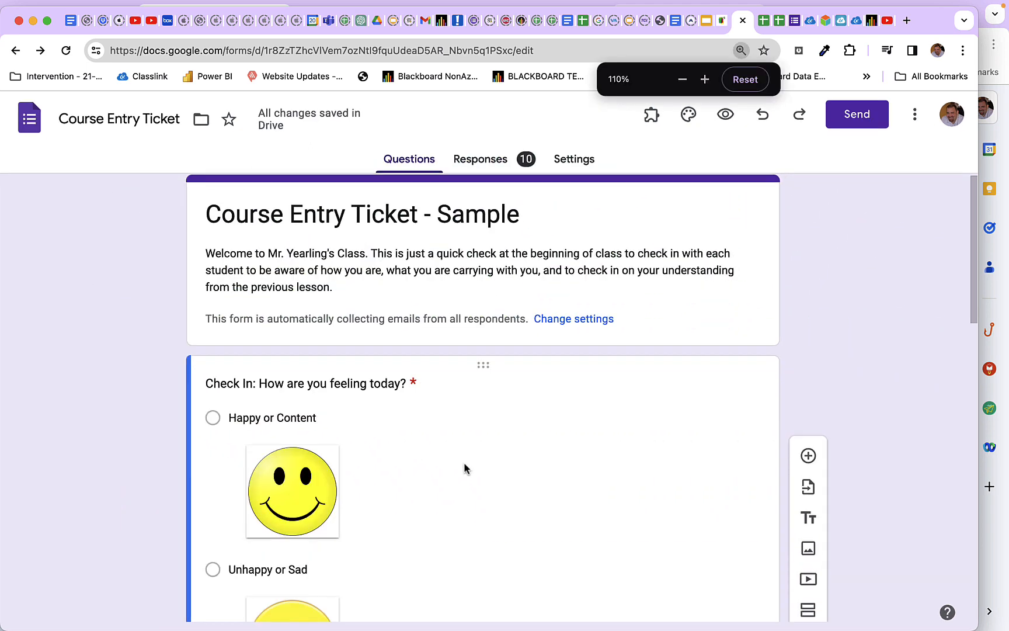
{"action": "key", "text": "super+minus"}
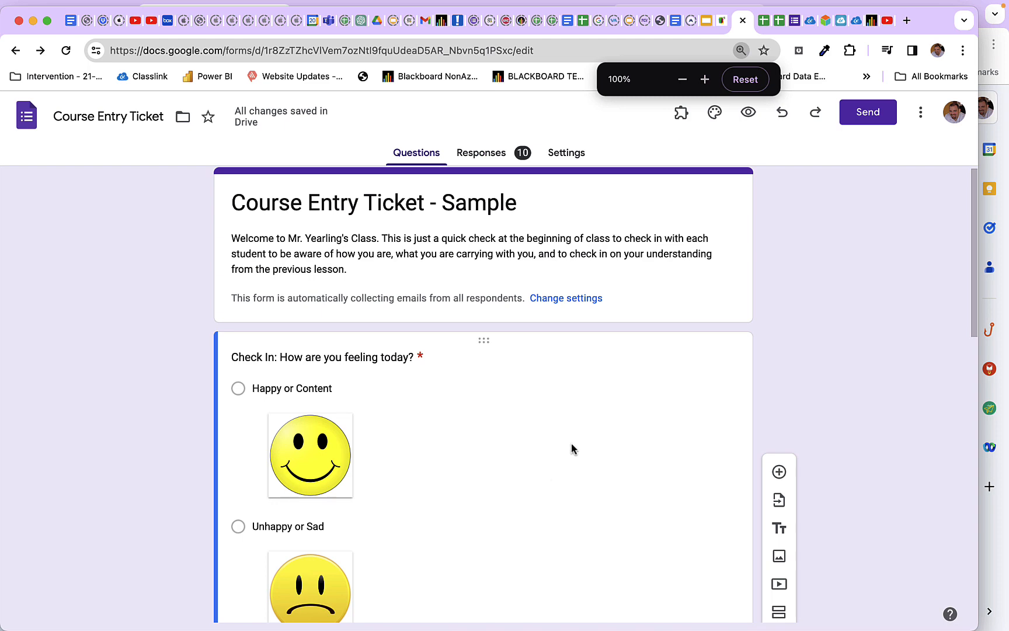
{"action": "scroll", "coordinate": [572, 449], "scroll_direction": "down", "scroll_amount": 3}
{"action": "scroll", "coordinate": [571, 449], "scroll_direction": "down", "scroll_amount": 3}
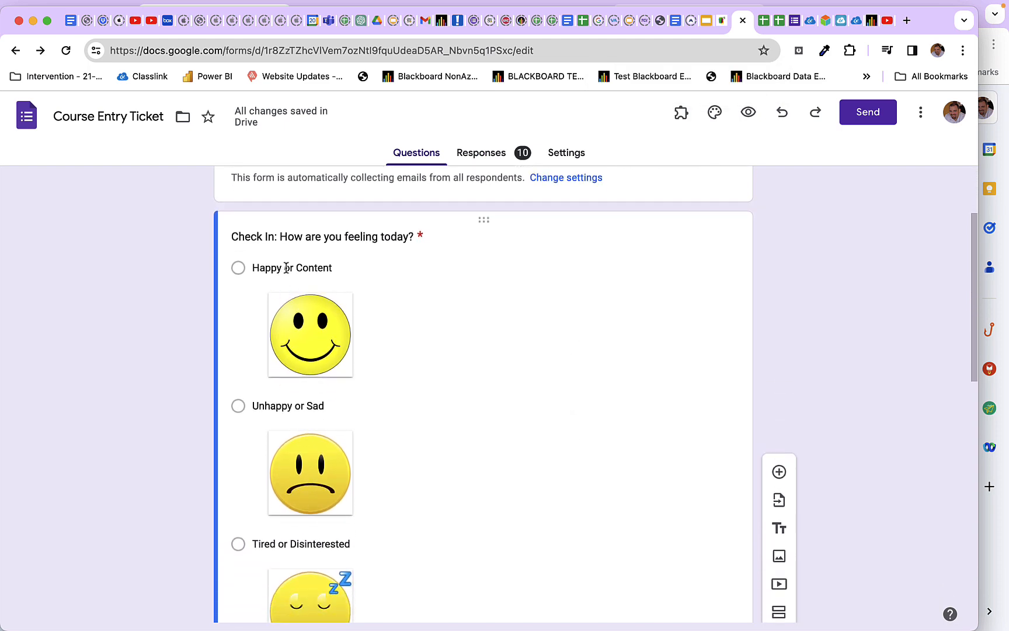
{"action": "scroll", "coordinate": [286, 268], "scroll_direction": "down", "scroll_amount": 5}
{"action": "scroll", "coordinate": [287, 268], "scroll_direction": "up", "scroll_amount": 6}
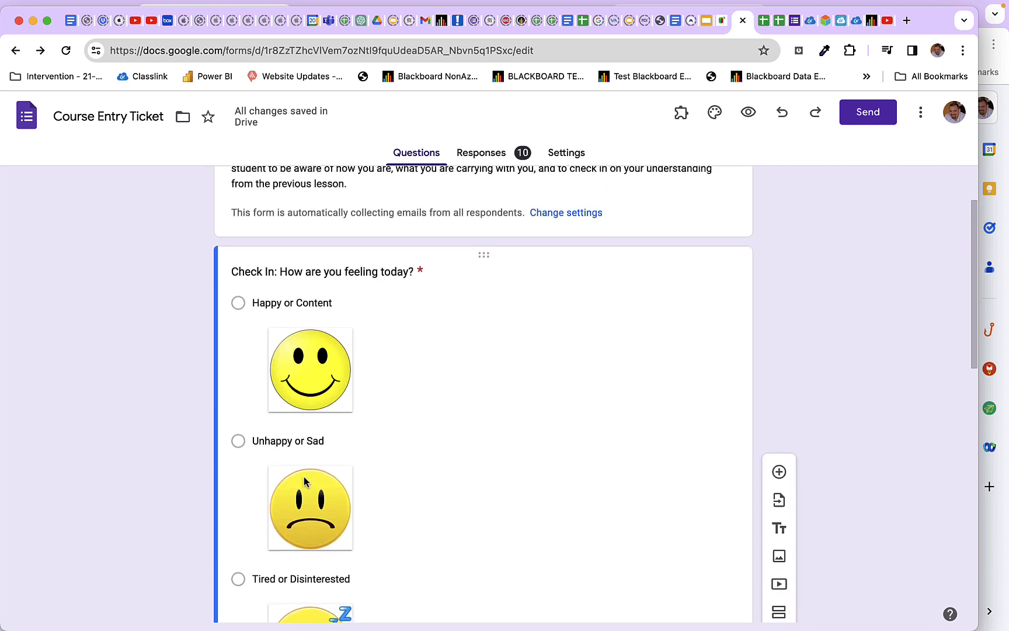
{"action": "scroll", "coordinate": [366, 459], "scroll_direction": "down", "scroll_amount": 5}
{"action": "scroll", "coordinate": [367, 458], "scroll_direction": "down", "scroll_amount": 3}
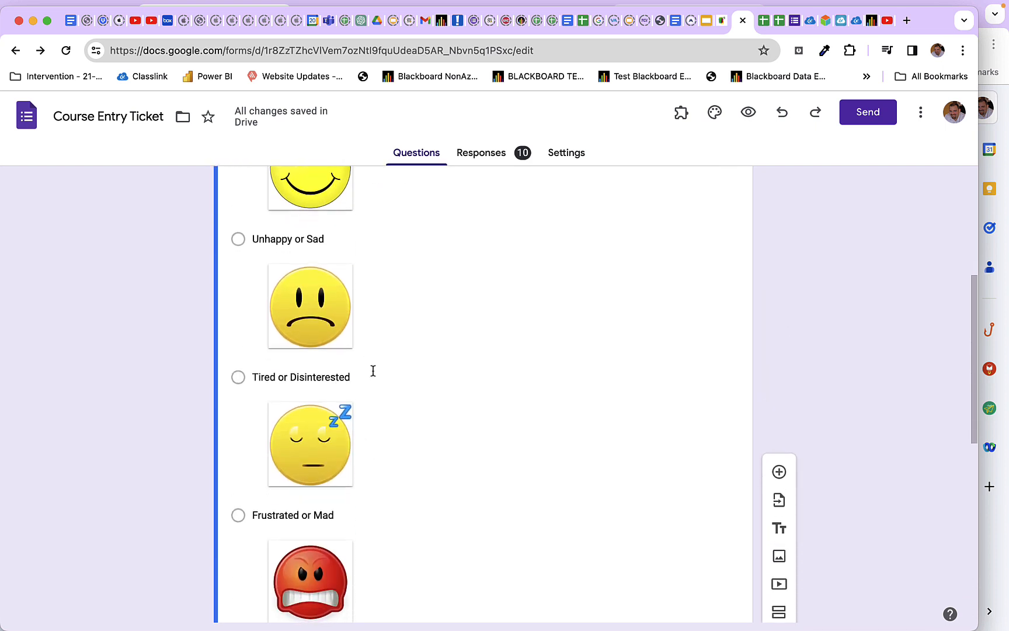
{"action": "scroll", "coordinate": [322, 529], "scroll_direction": "up", "scroll_amount": 4}
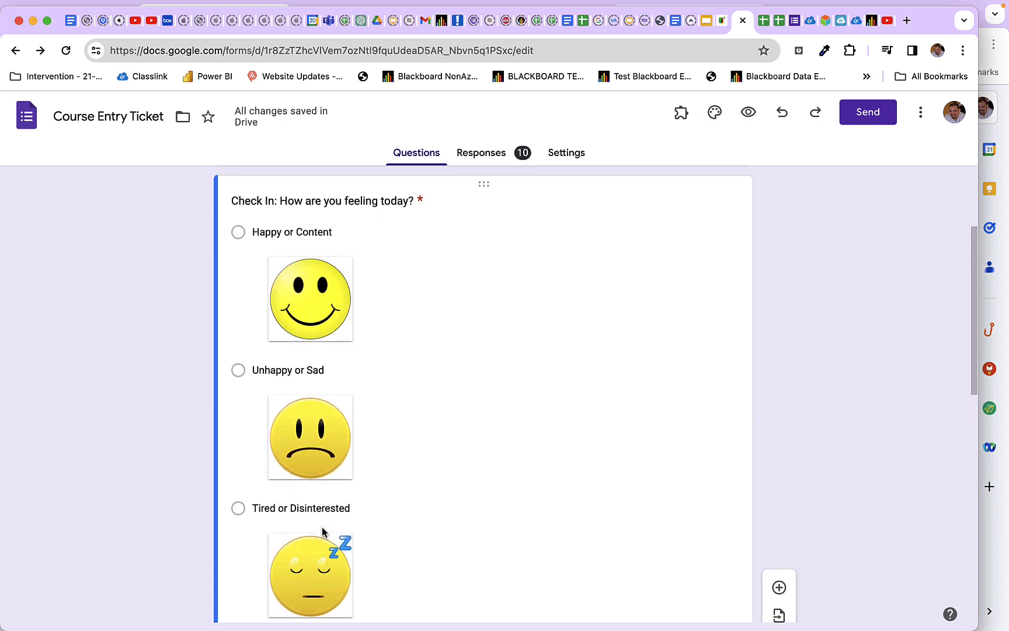
{"action": "scroll", "coordinate": [323, 508], "scroll_direction": "down", "scroll_amount": 1}
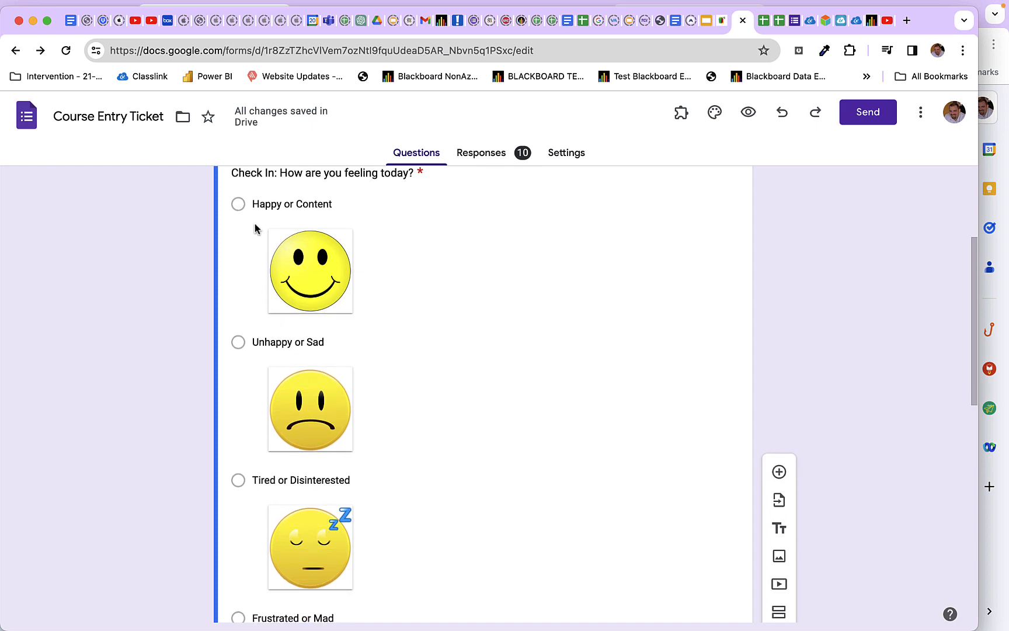
- Open the linear scale question on confidence in the last class topic and highlight the blank after "explored"
{"action": "scroll", "coordinate": [247, 232], "scroll_direction": "down", "scroll_amount": 10}
{"action": "scroll", "coordinate": [247, 232], "scroll_direction": "down", "scroll_amount": 8}
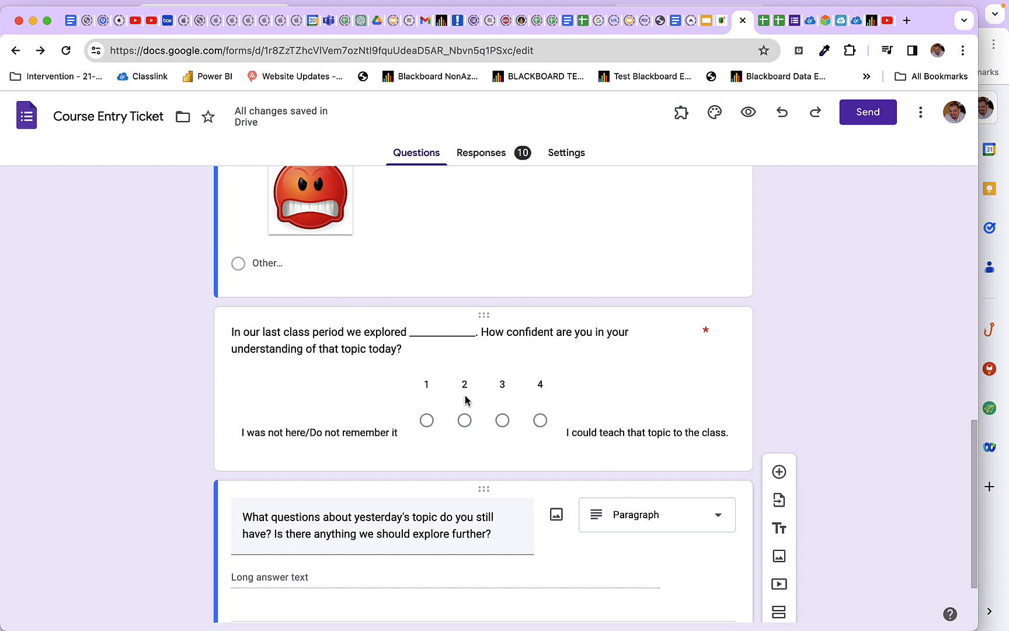
{"action": "left_click", "coordinate": [413, 335]}
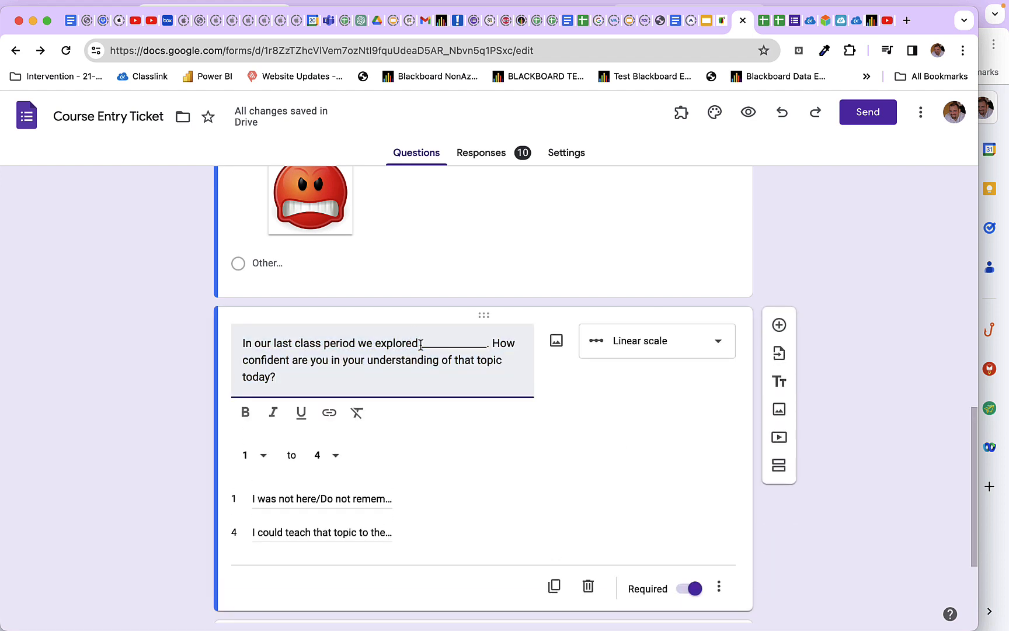
{"action": "left_click_drag", "start_coordinate": [420, 345], "coordinate": [489, 343]}
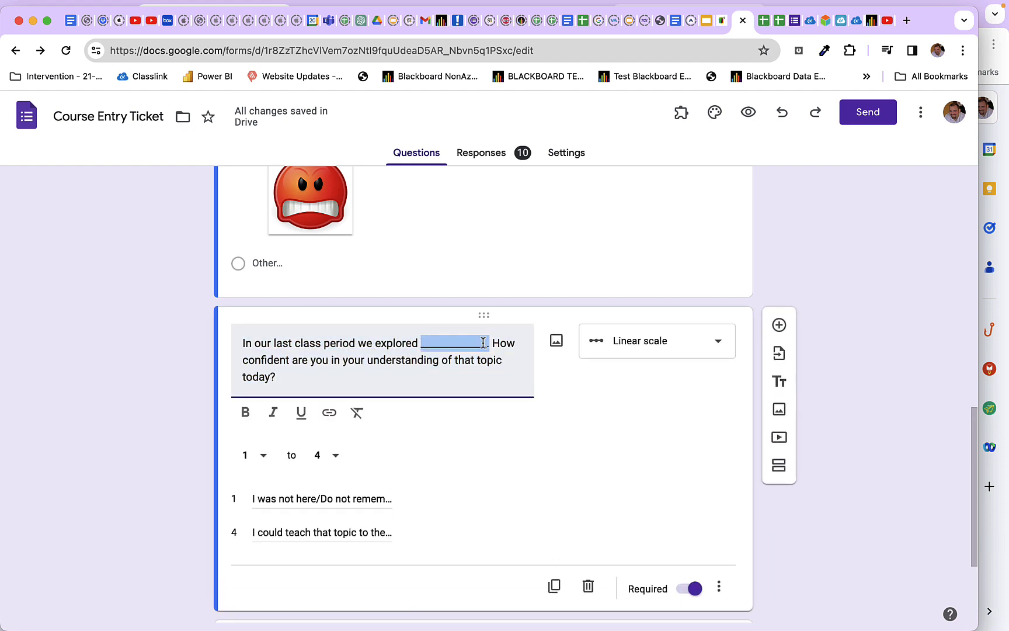
{"action": "left_click", "coordinate": [486, 346]}
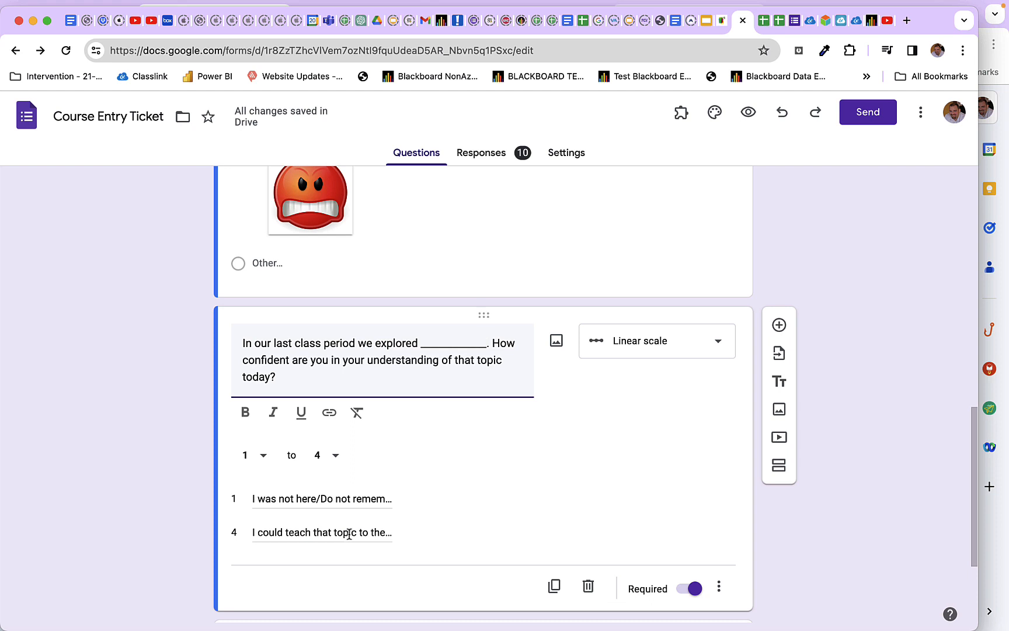
- Open the paragraph question about yesterday's topic and look back over the form's introduction and check-in question
{"action": "scroll", "coordinate": [371, 528], "scroll_direction": "down", "scroll_amount": 3}
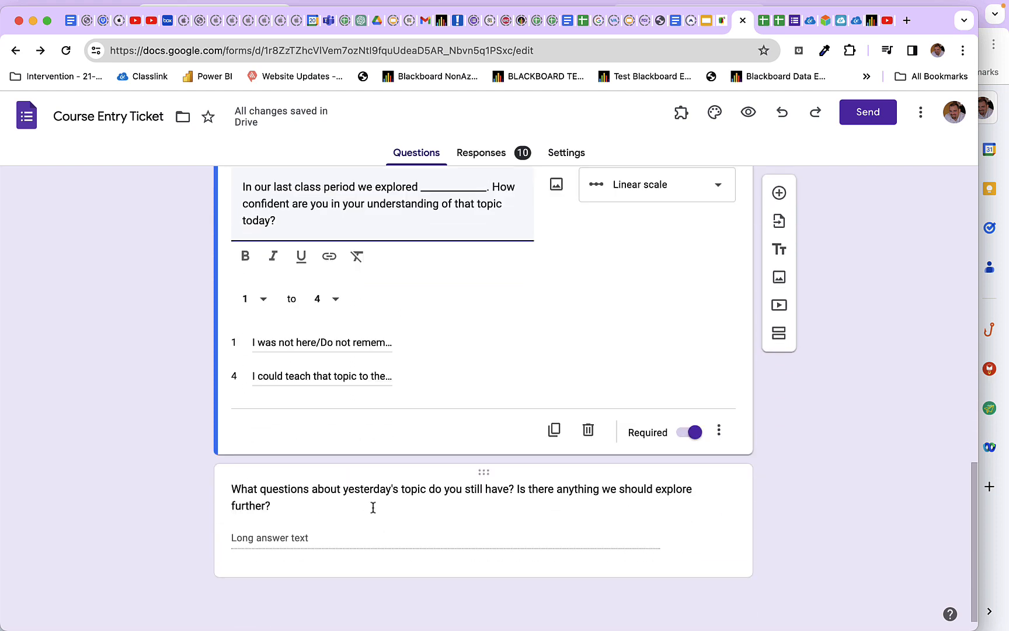
{"action": "left_click", "coordinate": [308, 508]}
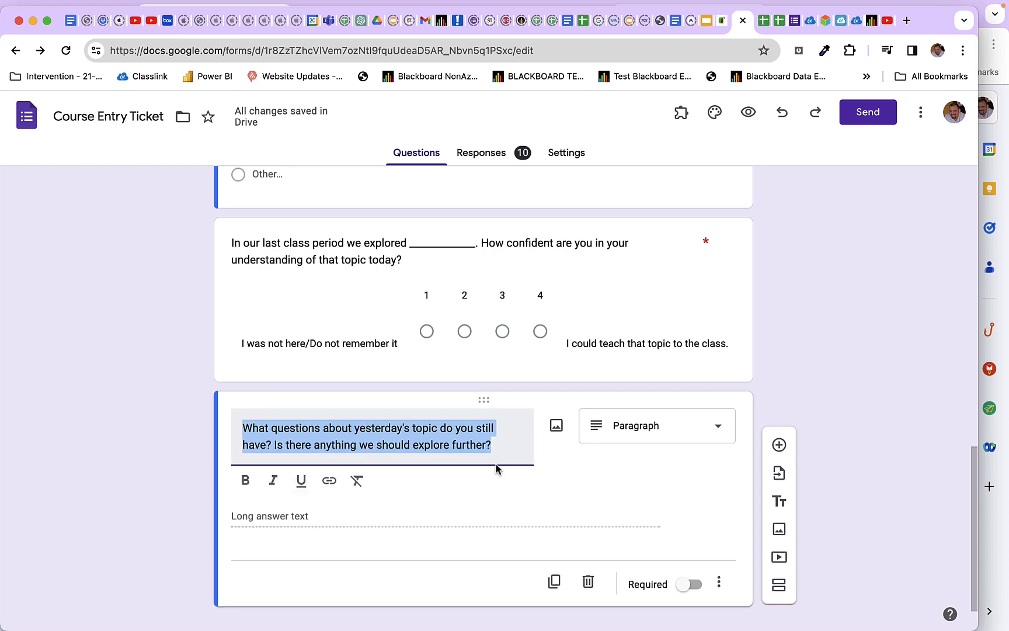
{"action": "scroll", "coordinate": [495, 468], "scroll_direction": "up", "scroll_amount": 5}
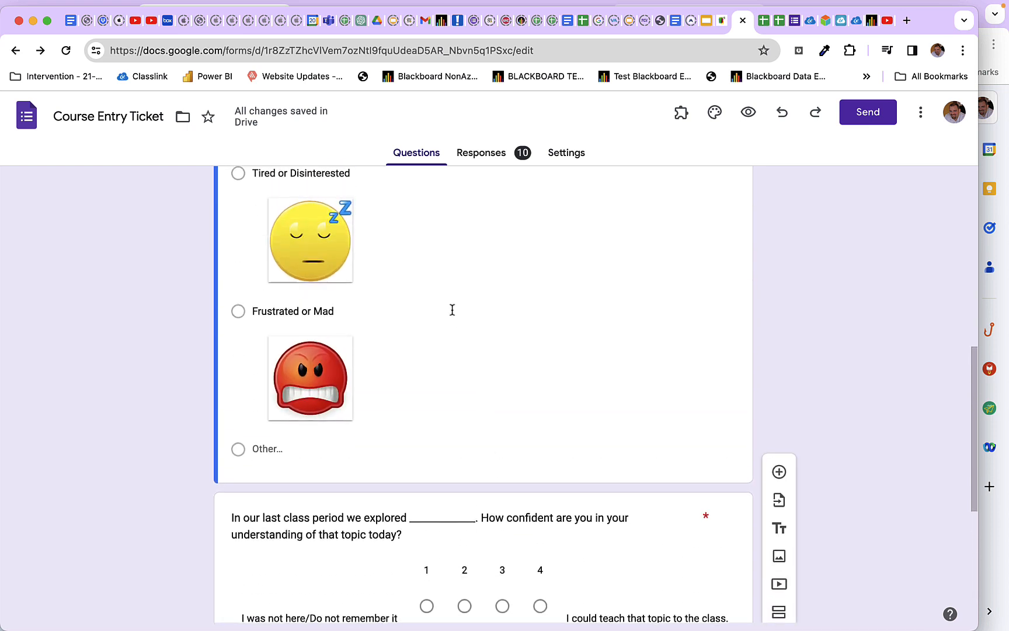
{"action": "scroll", "coordinate": [451, 309], "scroll_direction": "up", "scroll_amount": 15}
{"action": "scroll", "coordinate": [452, 314], "scroll_direction": "up", "scroll_amount": 1}
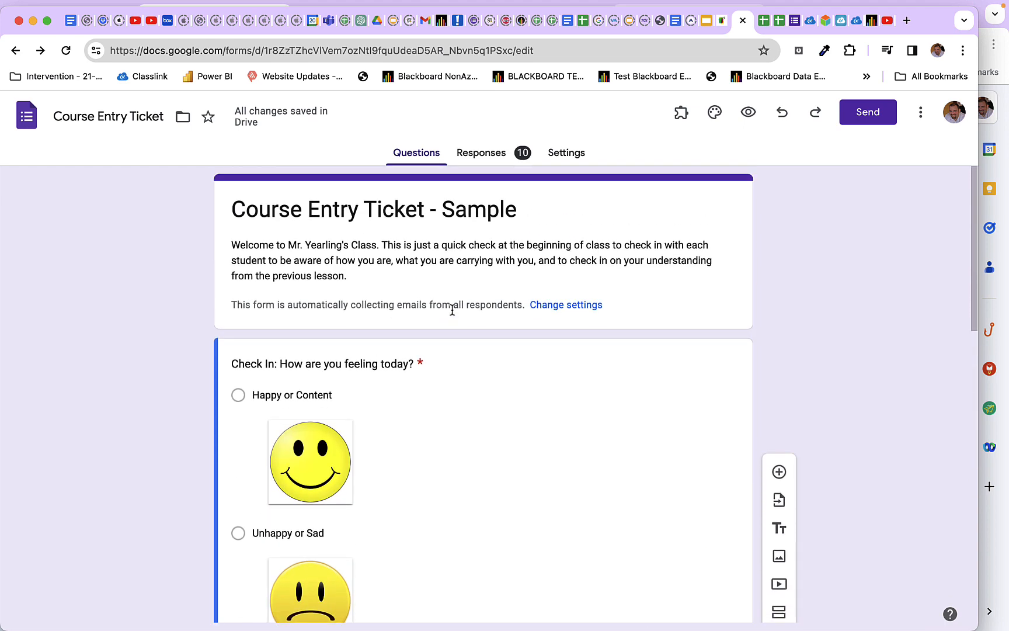
{"action": "scroll", "coordinate": [454, 305], "scroll_direction": "down", "scroll_amount": 5}
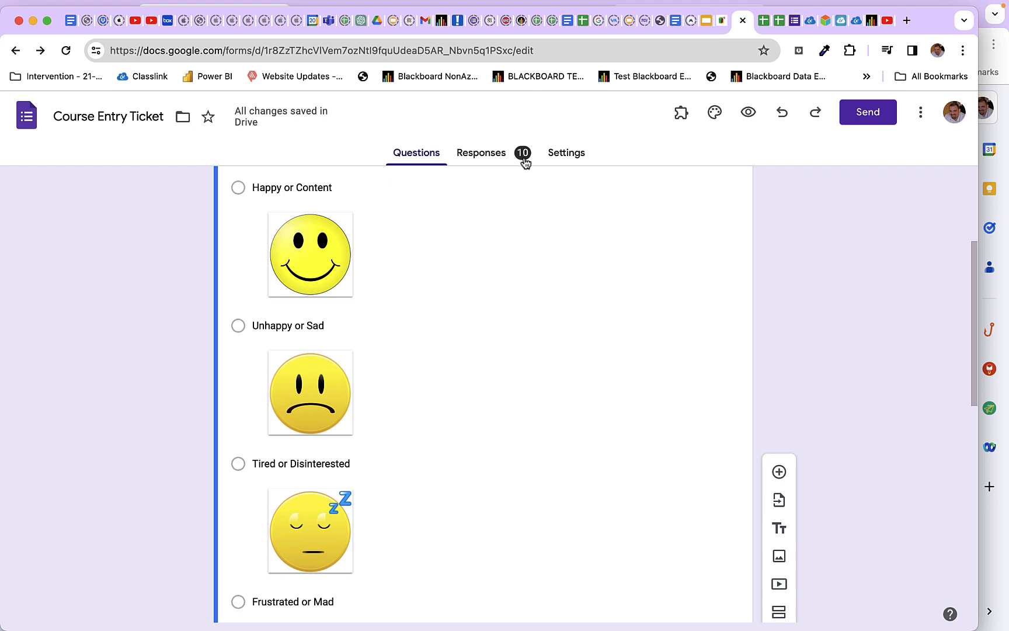
- View the form's individual responses and look over the first respondent's submission
{"action": "left_click", "coordinate": [523, 156]}
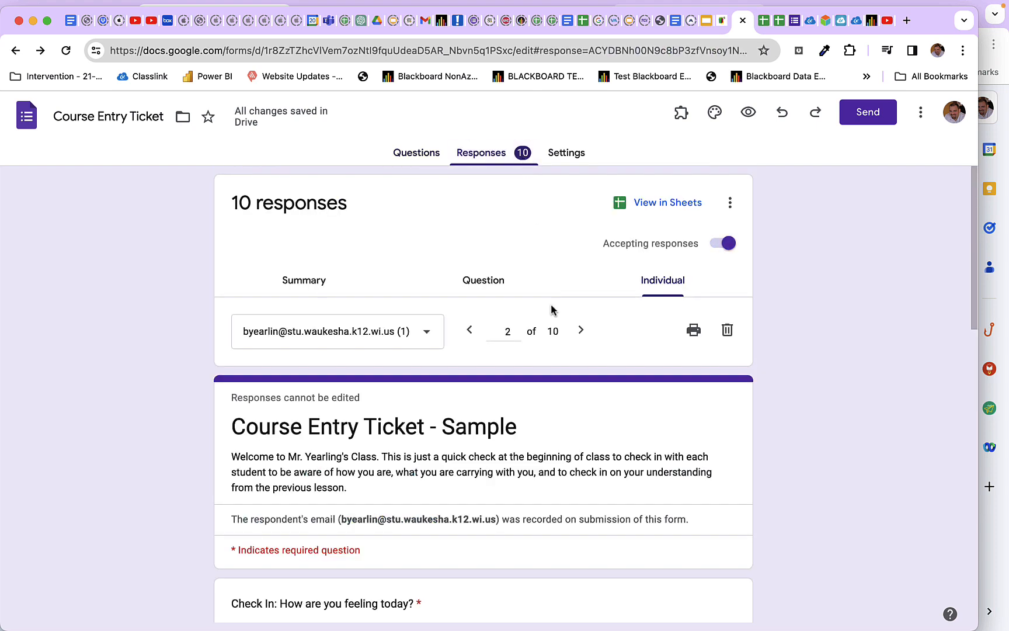
{"action": "left_click", "coordinate": [471, 330]}
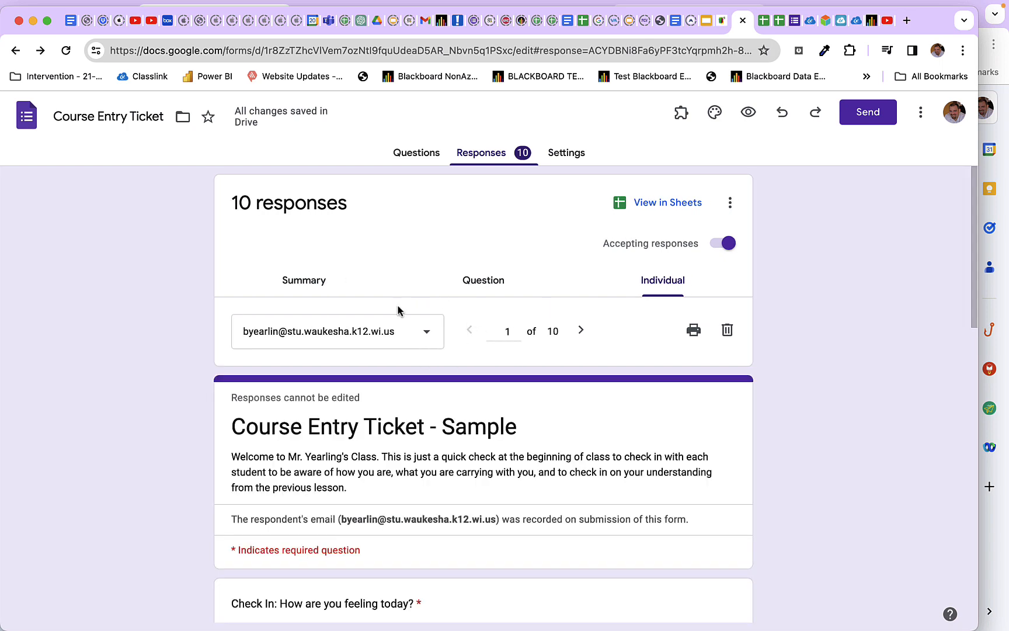
{"action": "scroll", "coordinate": [398, 309], "scroll_direction": "down", "scroll_amount": 5}
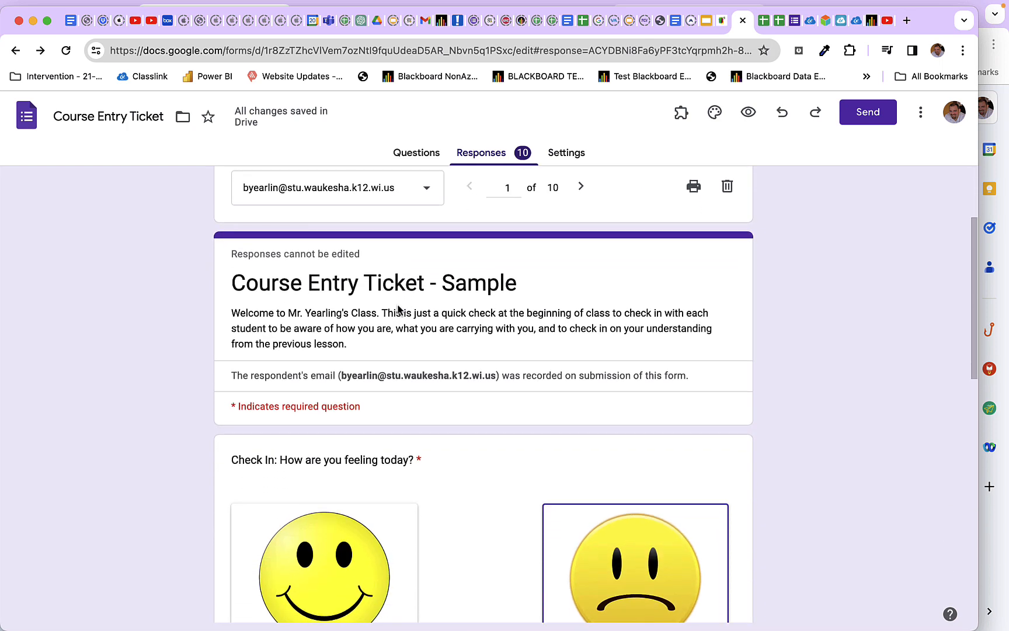
{"action": "scroll", "coordinate": [398, 310], "scroll_direction": "up", "scroll_amount": 3}
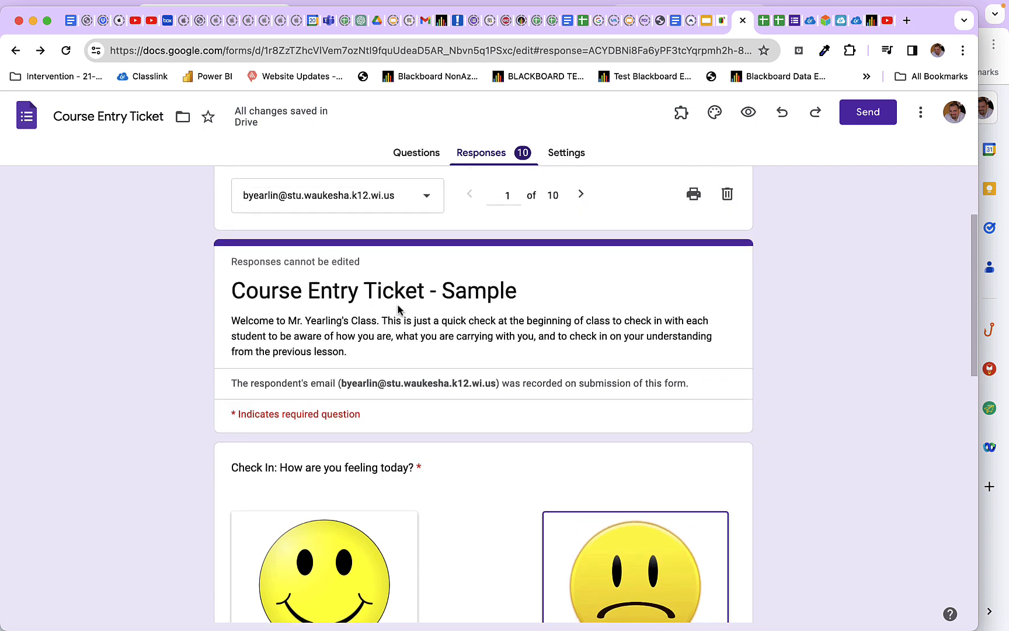
{"action": "scroll", "coordinate": [398, 310], "scroll_direction": "up", "scroll_amount": 1}
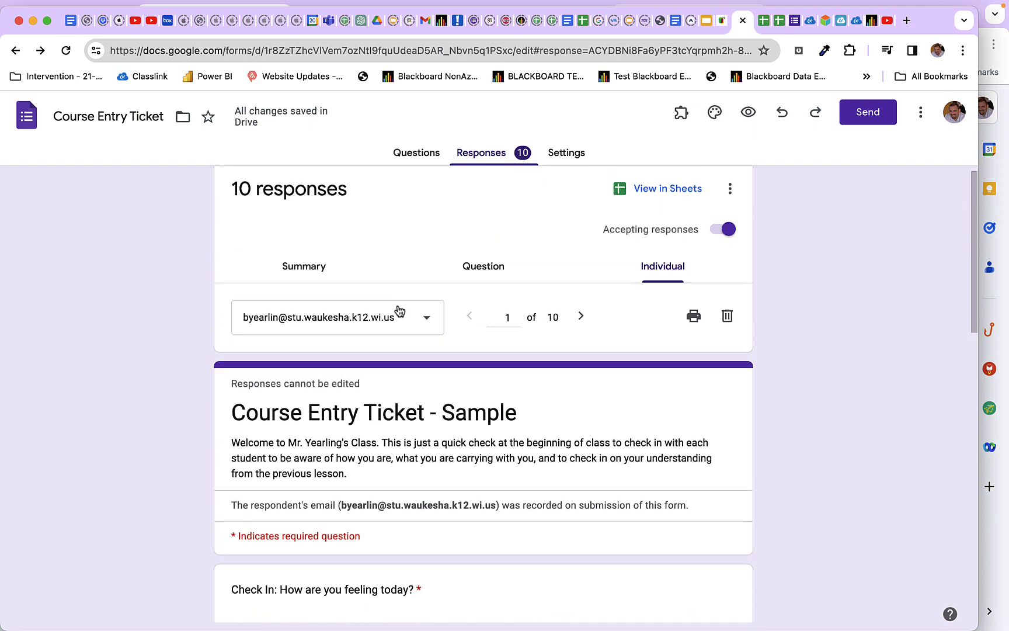
- Show the responses by question, keeping "Check In: How are you feeling today?" as the selected question
{"action": "left_click", "coordinate": [487, 281]}
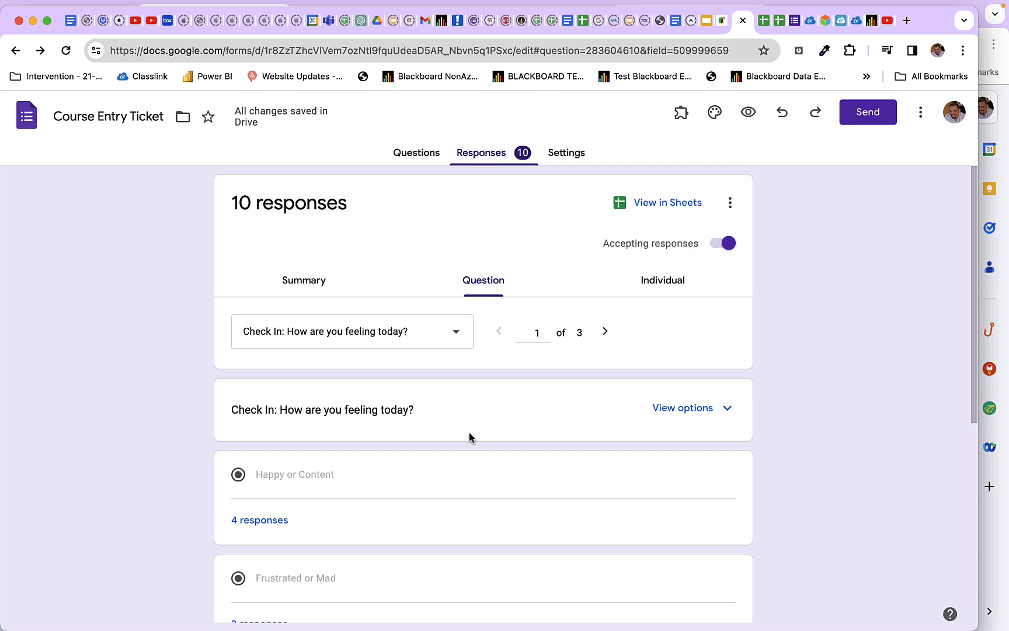
{"action": "left_click", "coordinate": [465, 341]}
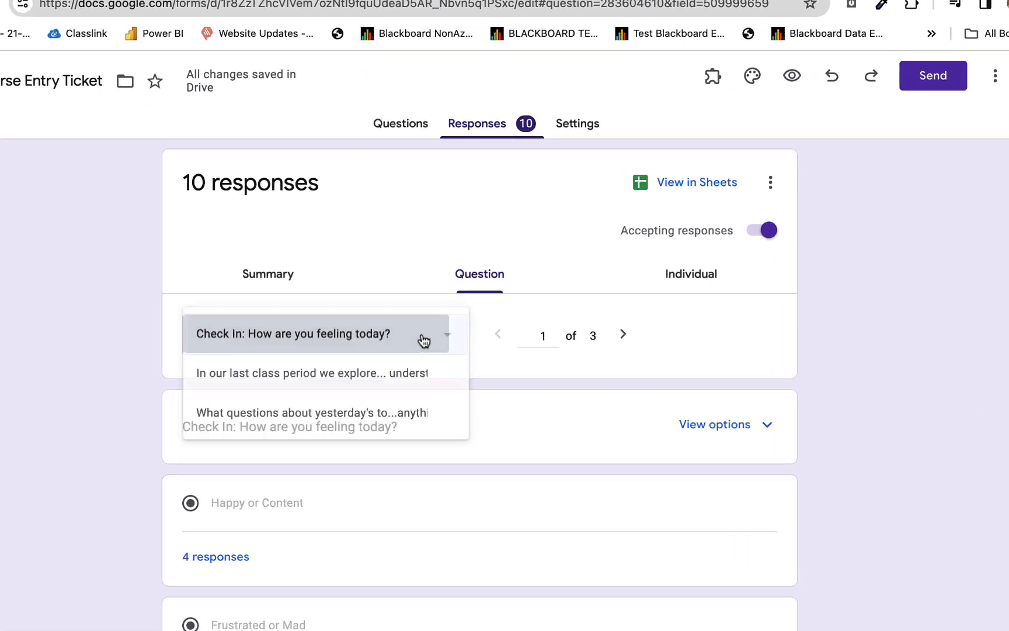
{"action": "left_click", "coordinate": [445, 338]}
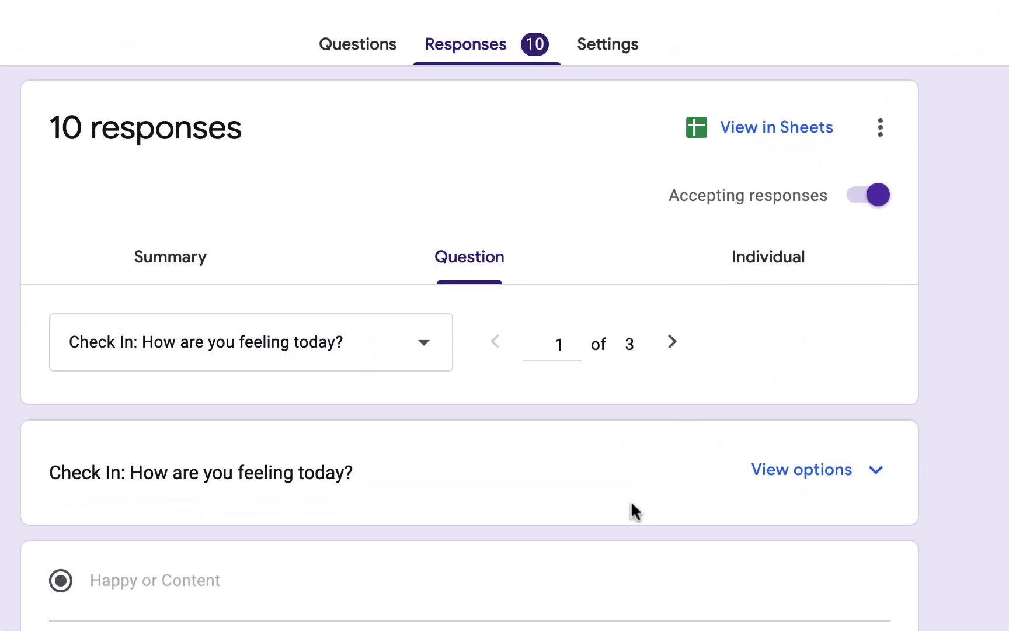
- Examine how the responses to the check-in question are grouped under each feeling option
{"action": "scroll", "coordinate": [619, 544], "scroll_direction": "down", "scroll_amount": 6}
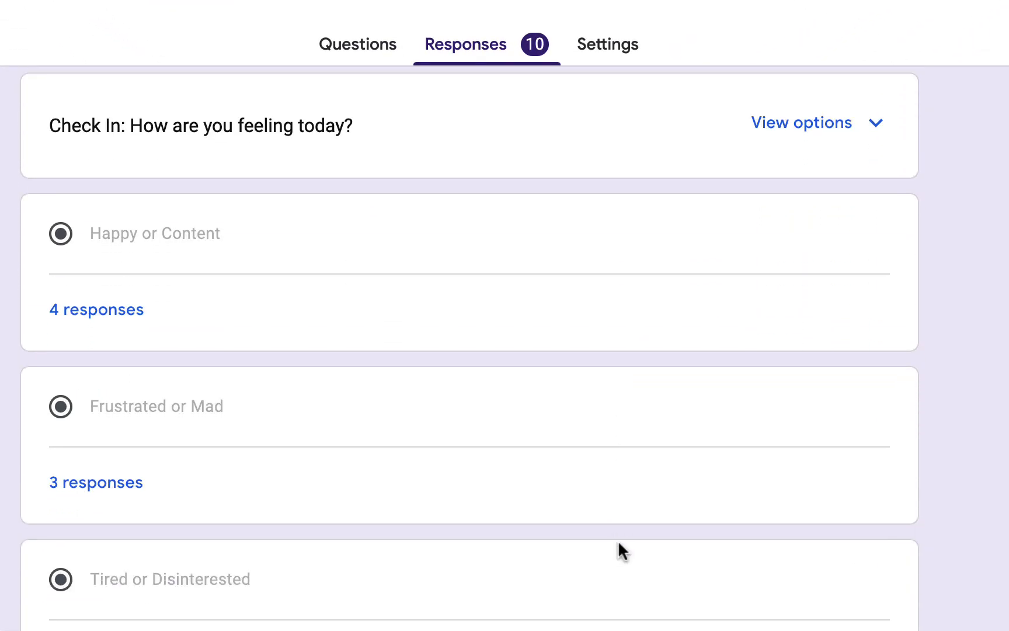
{"action": "scroll", "coordinate": [619, 544], "scroll_direction": "down", "scroll_amount": 4}
{"action": "scroll", "coordinate": [619, 543], "scroll_direction": "up", "scroll_amount": 10}
{"action": "scroll", "coordinate": [619, 543], "scroll_direction": "down", "scroll_amount": 10}
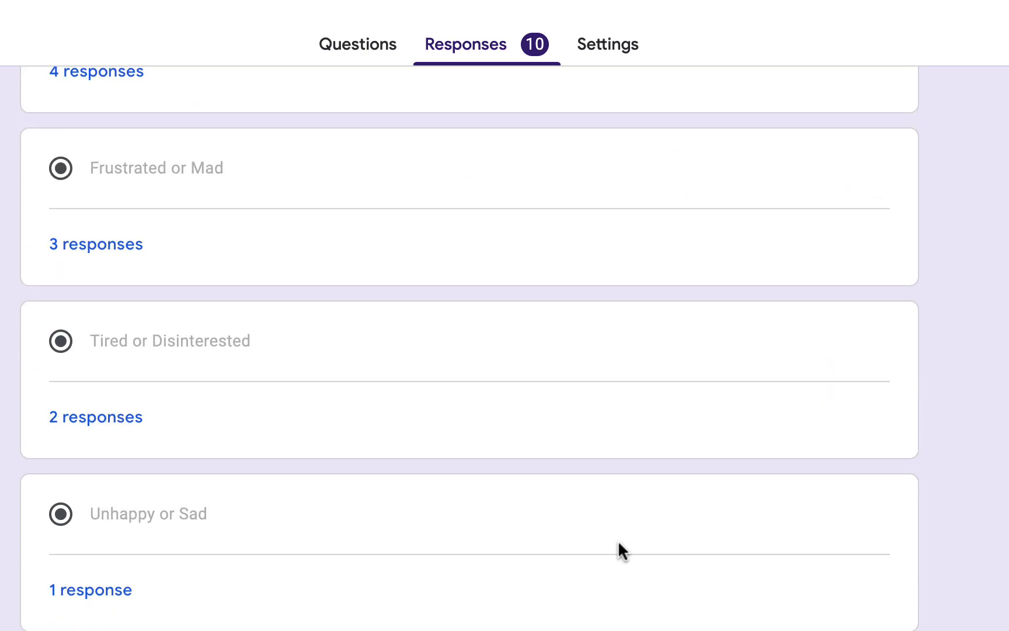
{"action": "scroll", "coordinate": [619, 545], "scroll_direction": "up", "scroll_amount": 4}
{"action": "scroll", "coordinate": [619, 545], "scroll_direction": "down", "scroll_amount": 4}
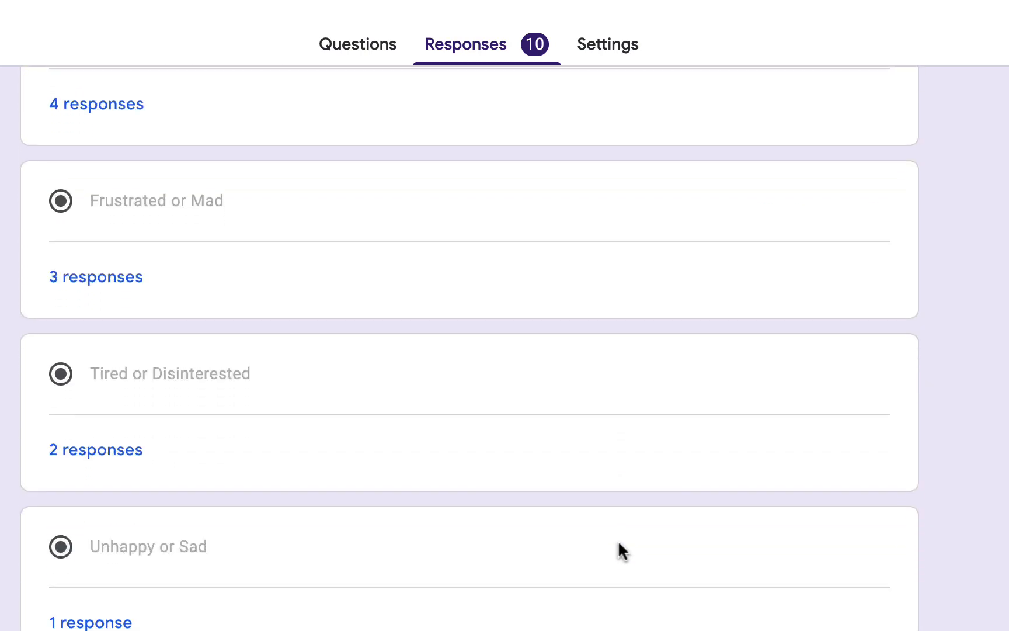
{"action": "scroll", "coordinate": [618, 539], "scroll_direction": "up", "scroll_amount": 10}
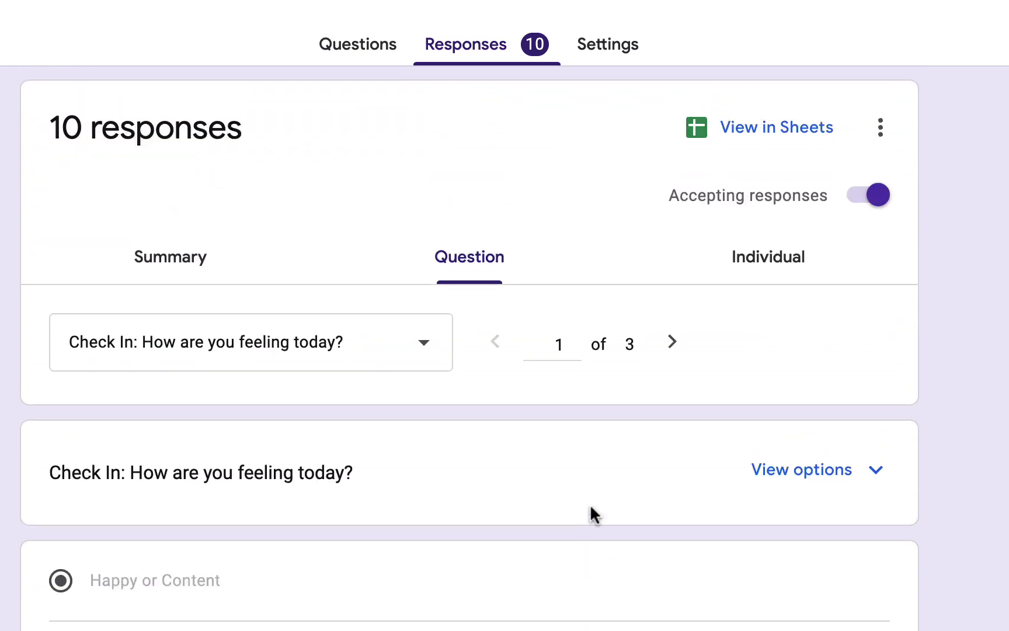
{"action": "scroll", "coordinate": [591, 505], "scroll_direction": "down", "scroll_amount": 1}
{"action": "scroll", "coordinate": [590, 506], "scroll_direction": "up", "scroll_amount": 1}
{"action": "scroll", "coordinate": [494, 553], "scroll_direction": "down", "scroll_amount": 3}
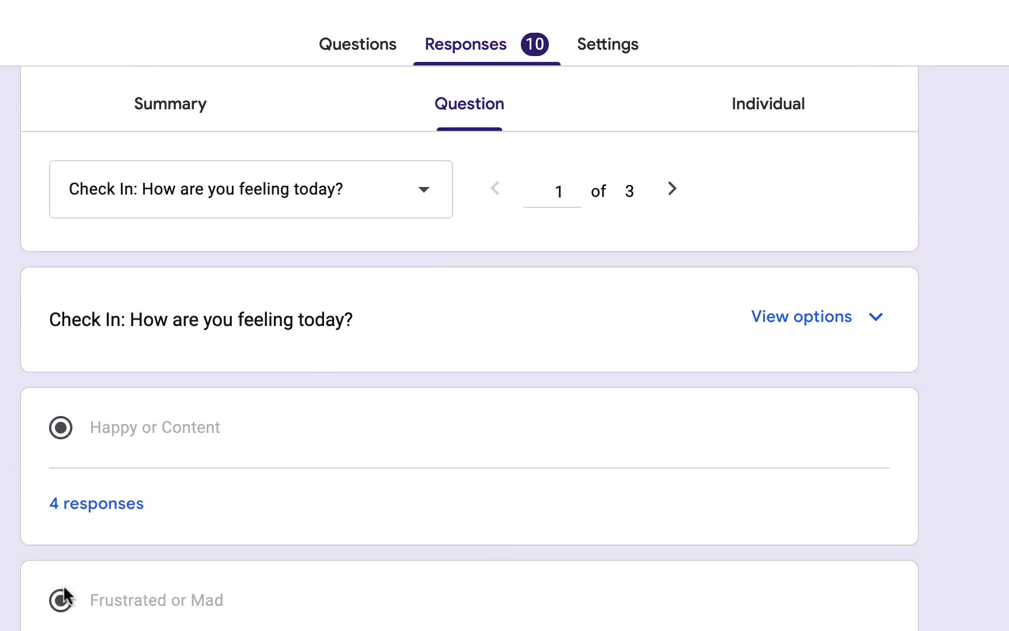
{"action": "scroll", "coordinate": [135, 578], "scroll_direction": "down", "scroll_amount": 7}
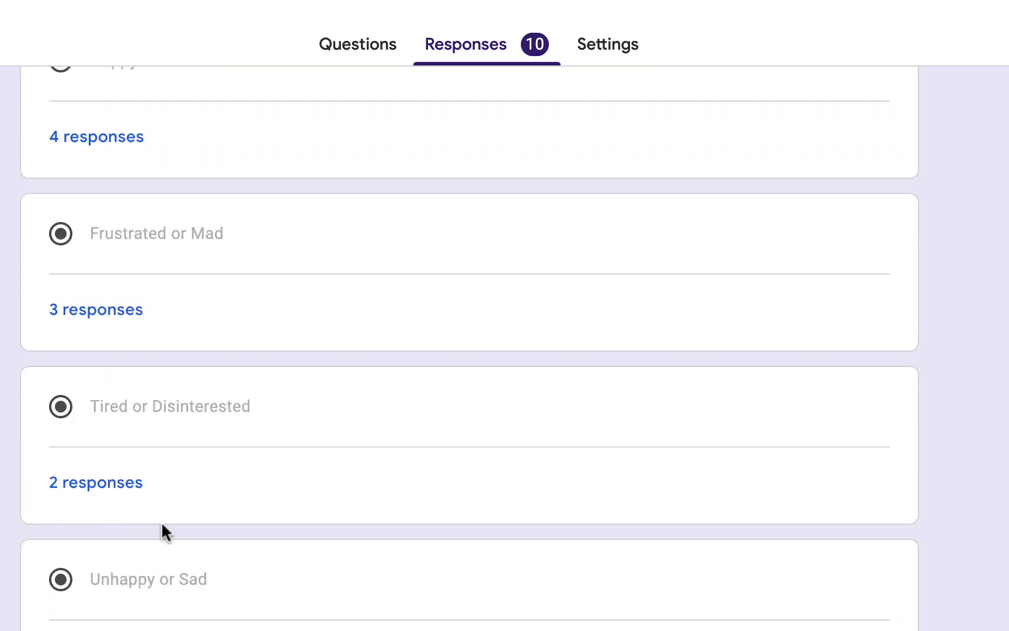
{"action": "scroll", "coordinate": [160, 521], "scroll_direction": "up", "scroll_amount": 6}
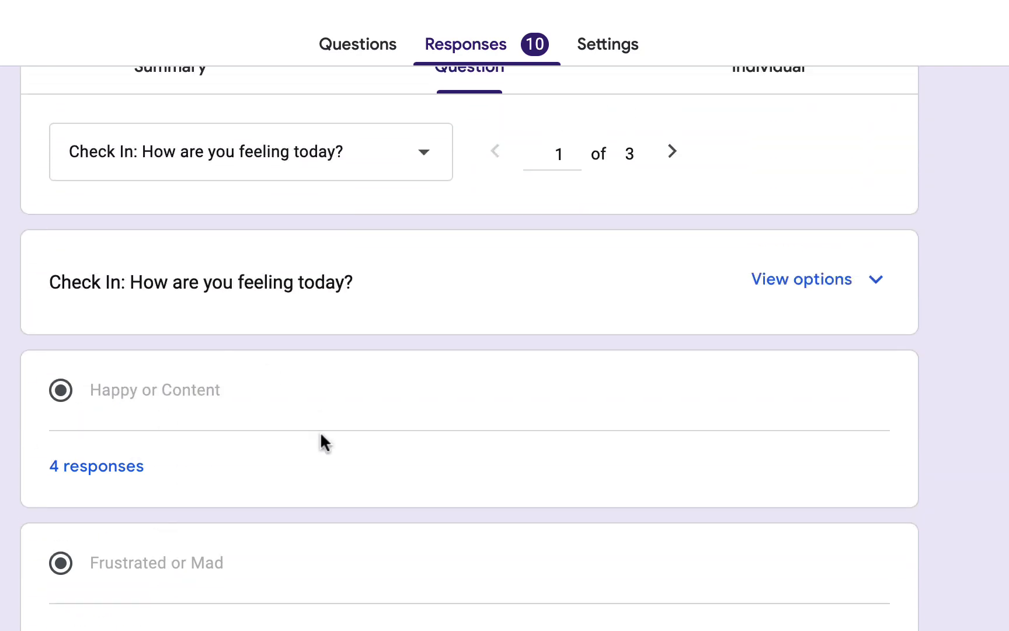
- Look up which respondents chose "Happy or Content", close their list and return to the response overview
{"action": "left_click", "coordinate": [107, 478]}
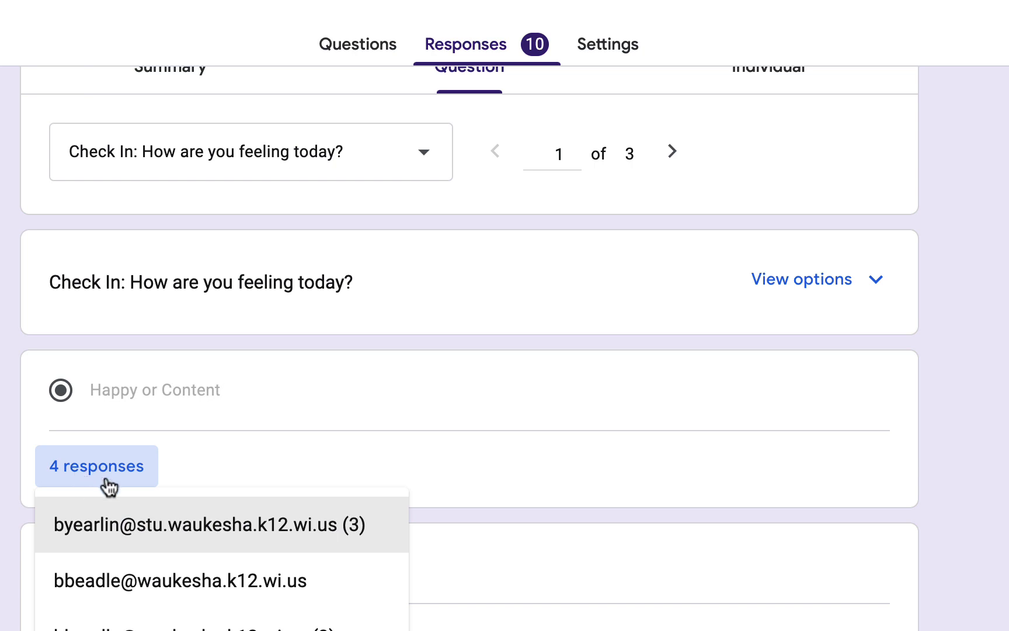
{"action": "left_click", "coordinate": [627, 367]}
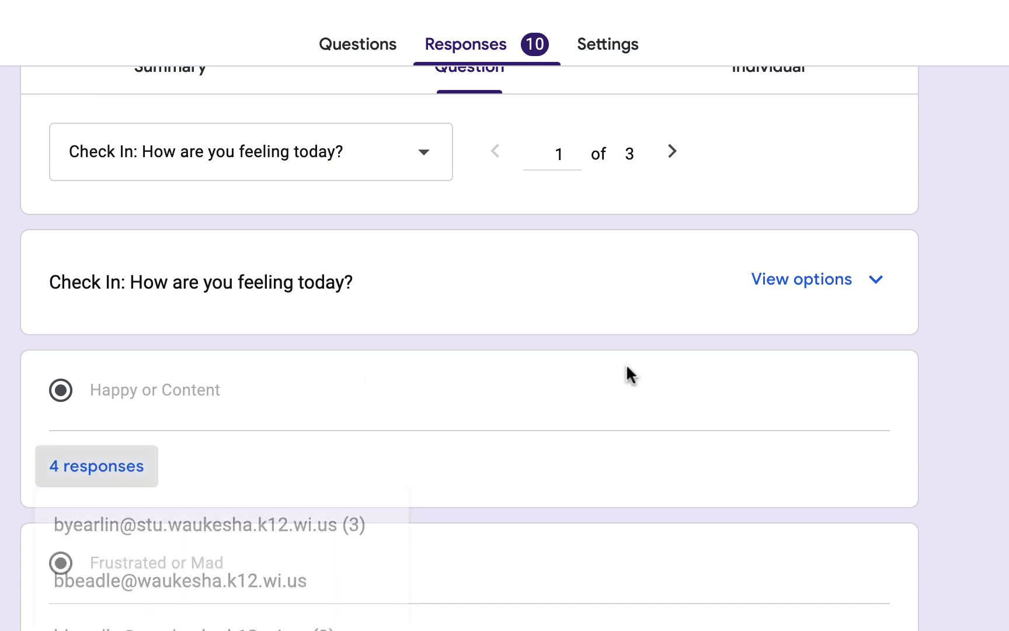
{"action": "scroll", "coordinate": [603, 455], "scroll_direction": "down", "scroll_amount": 1}
{"action": "scroll", "coordinate": [604, 454], "scroll_direction": "up", "scroll_amount": 4}
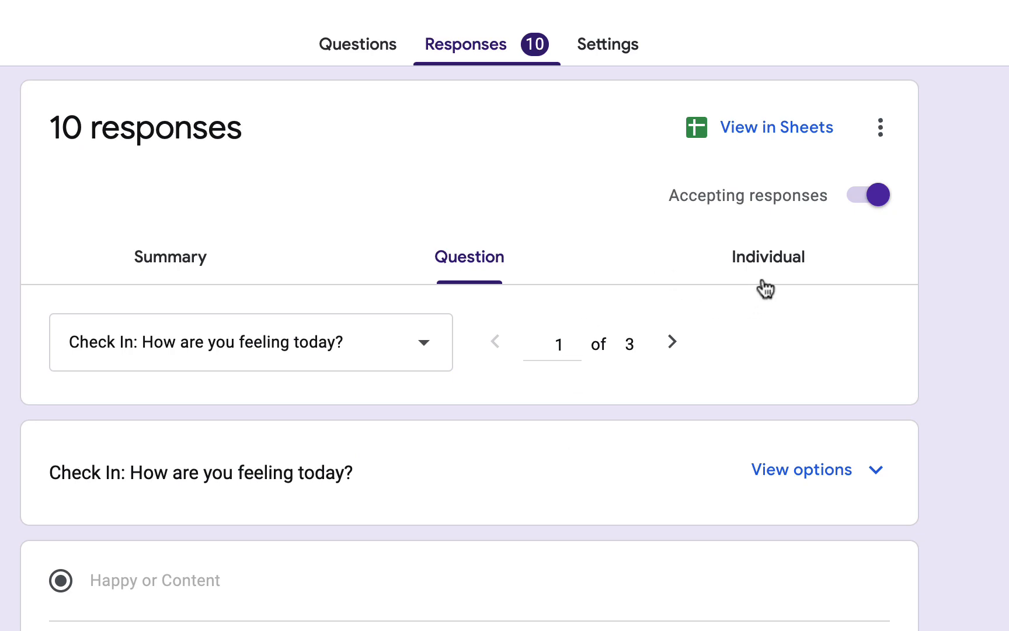
- Show the responses individually again and review the first respondent's feeling and confidence answers
{"action": "left_click", "coordinate": [750, 263]}
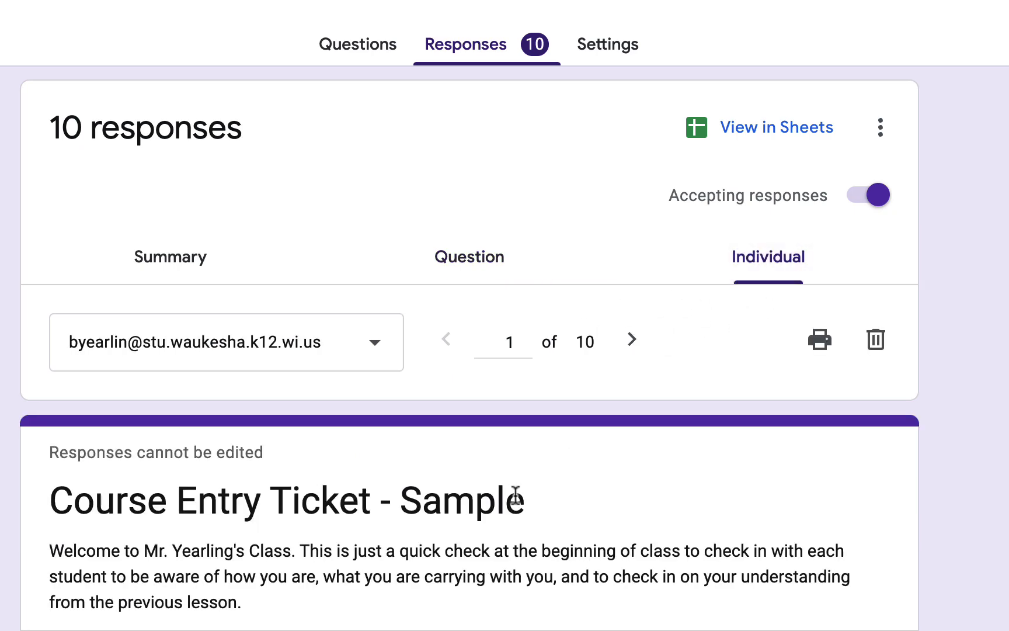
{"action": "scroll", "coordinate": [516, 494], "scroll_direction": "down", "scroll_amount": 10}
{"action": "scroll", "coordinate": [515, 495], "scroll_direction": "down", "scroll_amount": 1}
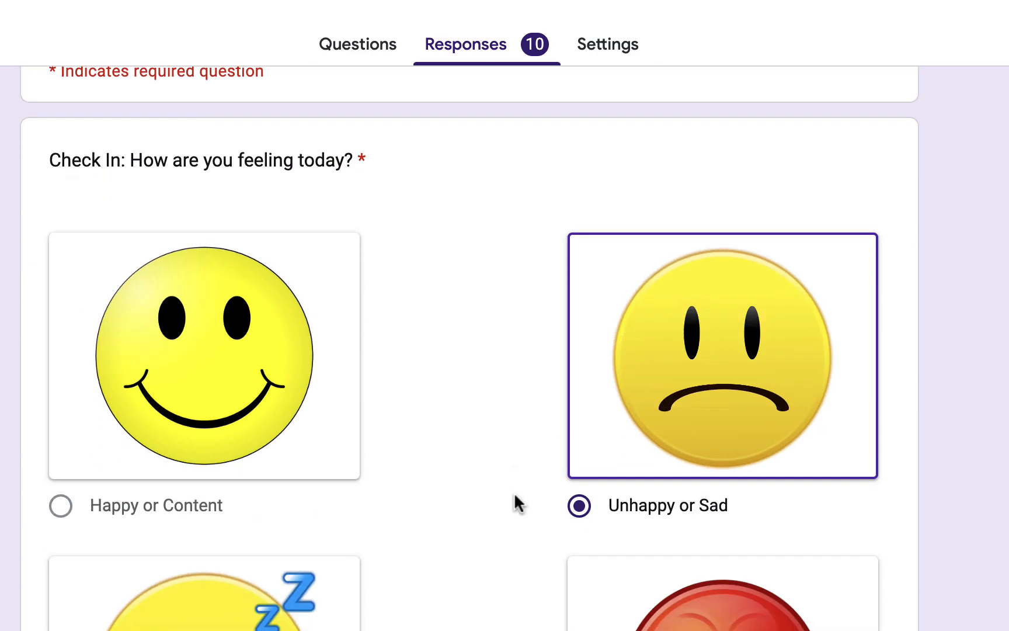
{"action": "scroll", "coordinate": [516, 500], "scroll_direction": "up", "scroll_amount": 8}
{"action": "scroll", "coordinate": [516, 501], "scroll_direction": "down", "scroll_amount": 18}
{"action": "scroll", "coordinate": [515, 495], "scroll_direction": "down", "scroll_amount": 3}
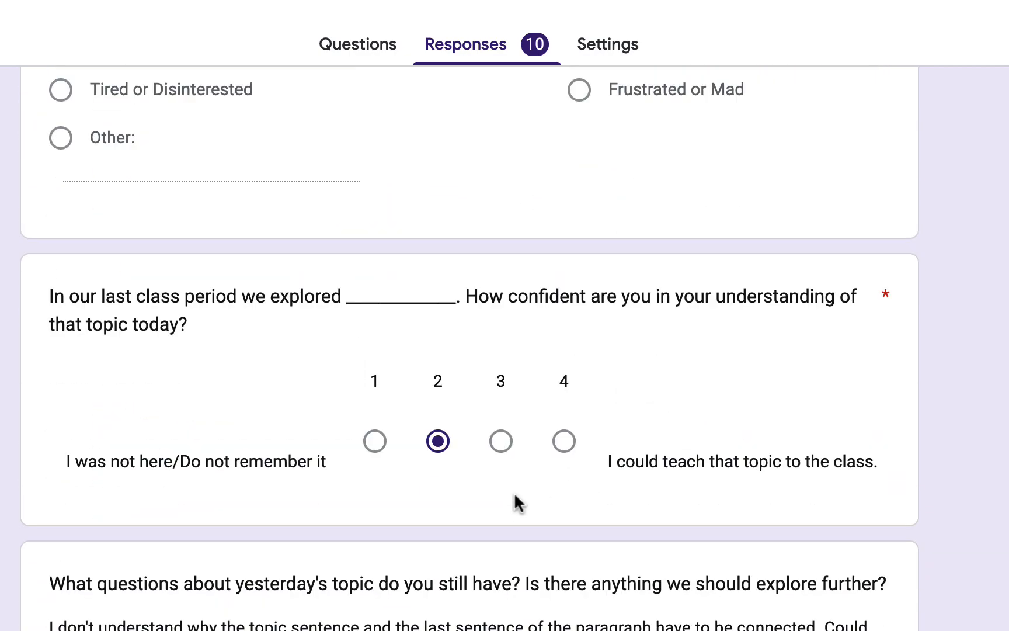
{"action": "scroll", "coordinate": [515, 495], "scroll_direction": "up", "scroll_amount": 12}
{"action": "scroll", "coordinate": [515, 495], "scroll_direction": "down", "scroll_amount": 12}
{"action": "scroll", "coordinate": [515, 494], "scroll_direction": "up", "scroll_amount": 20}
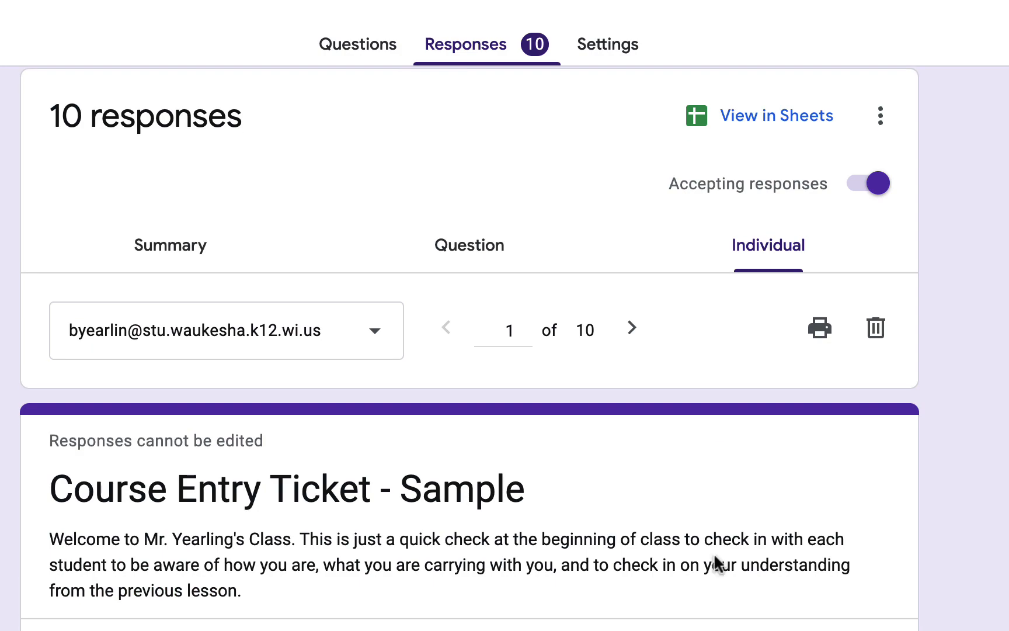
- Go to the second individual response and look over its answers
{"action": "left_click", "coordinate": [631, 337]}
{"action": "scroll", "coordinate": [630, 337], "scroll_direction": "down", "scroll_amount": 15}
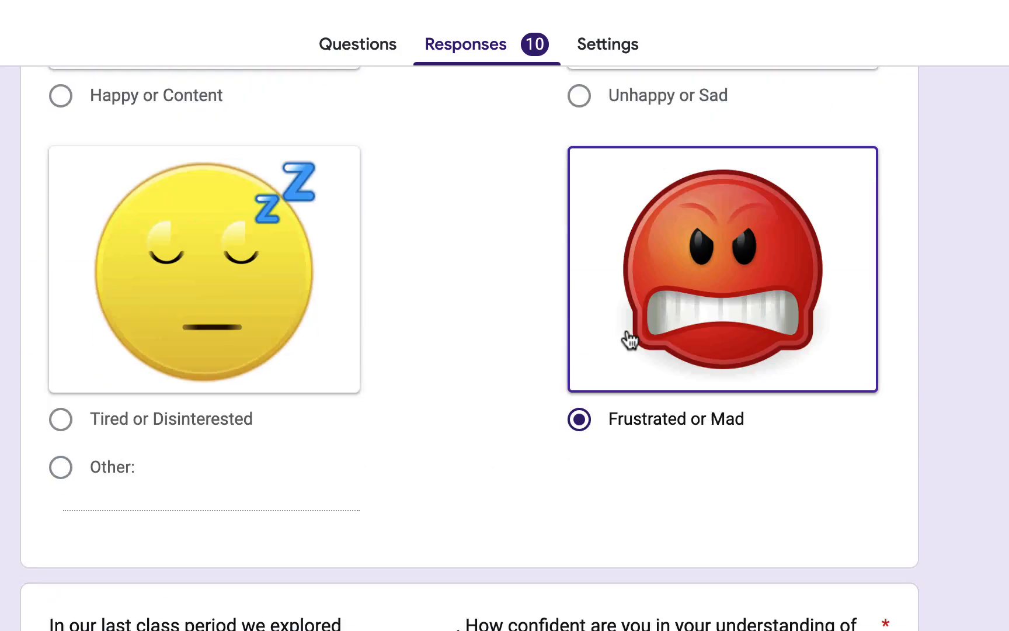
{"action": "scroll", "coordinate": [627, 331], "scroll_direction": "up", "scroll_amount": 12}
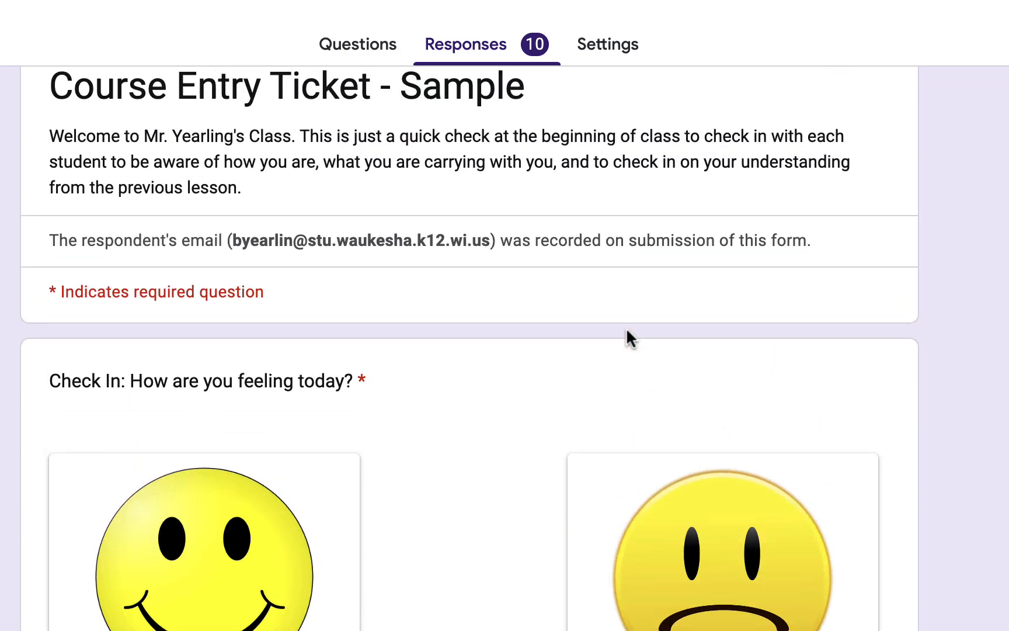
{"action": "scroll", "coordinate": [629, 350], "scroll_direction": "down", "scroll_amount": 15}
{"action": "scroll", "coordinate": [629, 350], "scroll_direction": "up", "scroll_amount": 20}
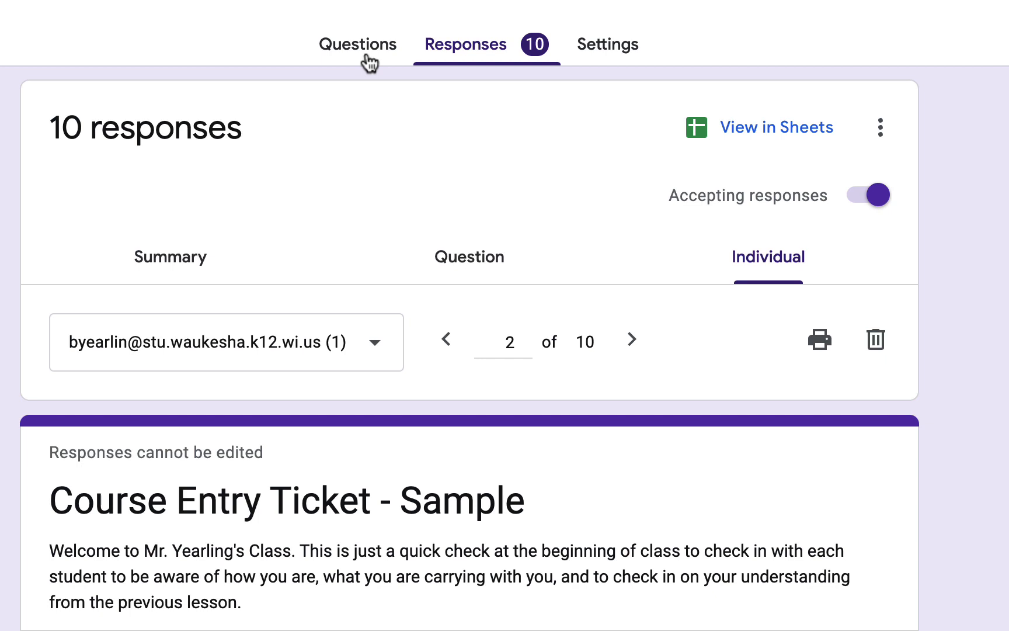
- Return to the form's questions and look over the check-in question with its answer options
{"action": "left_click", "coordinate": [353, 46]}
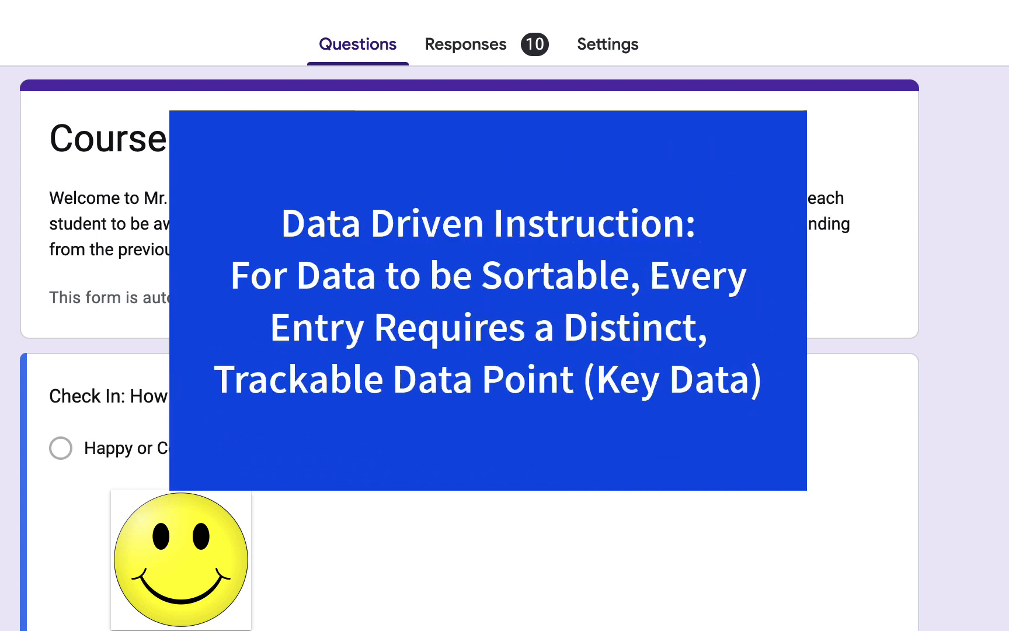
{"action": "scroll", "coordinate": [504, 350], "scroll_direction": "down", "scroll_amount": 1}
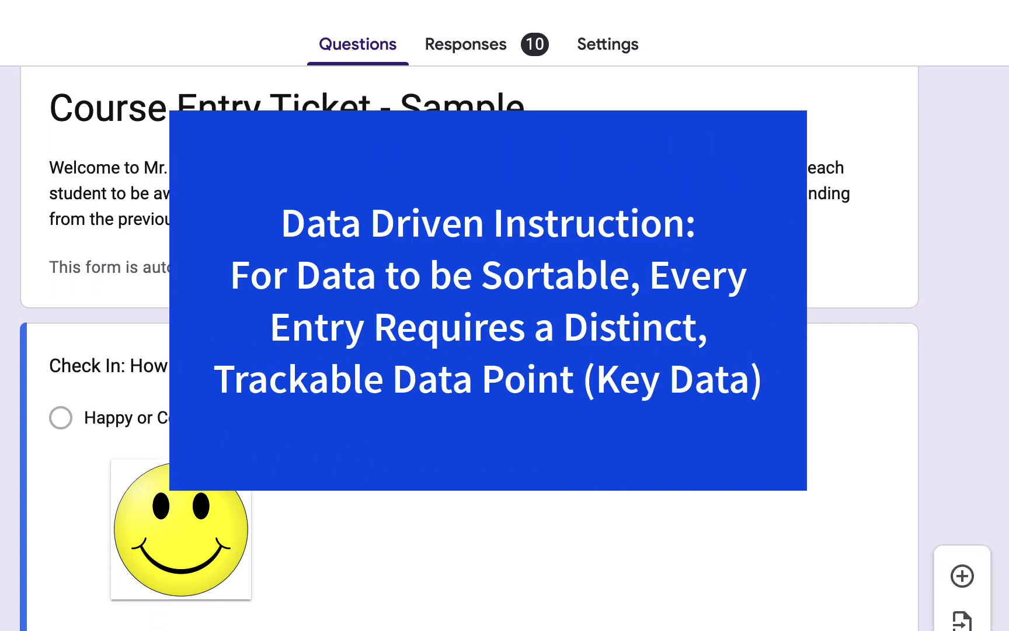
{"action": "scroll", "coordinate": [505, 351], "scroll_direction": "up", "scroll_amount": 1}
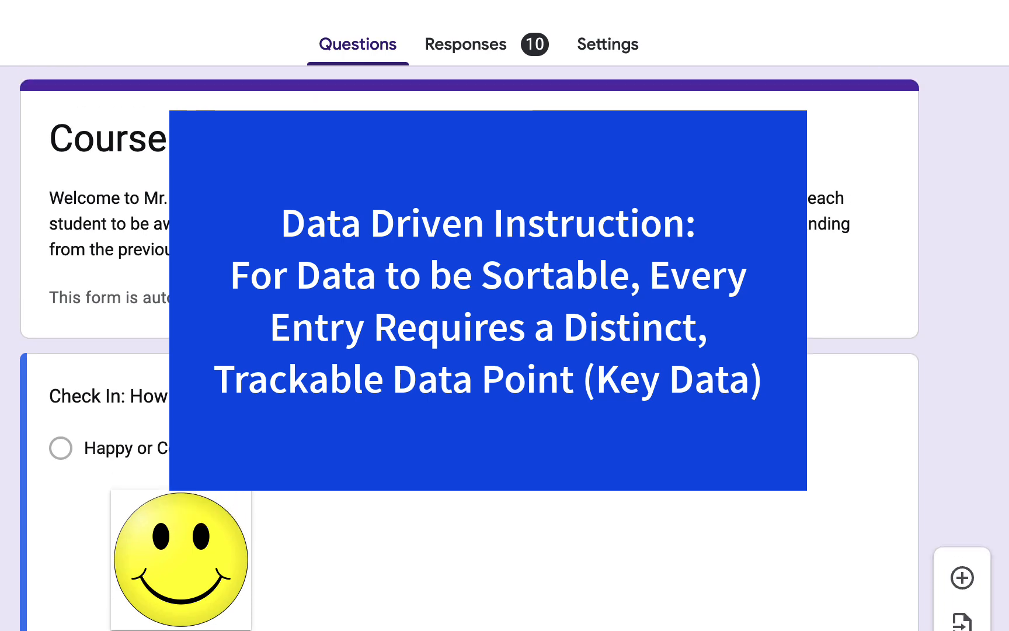
{"action": "scroll", "coordinate": [505, 350], "scroll_direction": "down", "scroll_amount": 10}
{"action": "scroll", "coordinate": [505, 351], "scroll_direction": "down", "scroll_amount": 5}
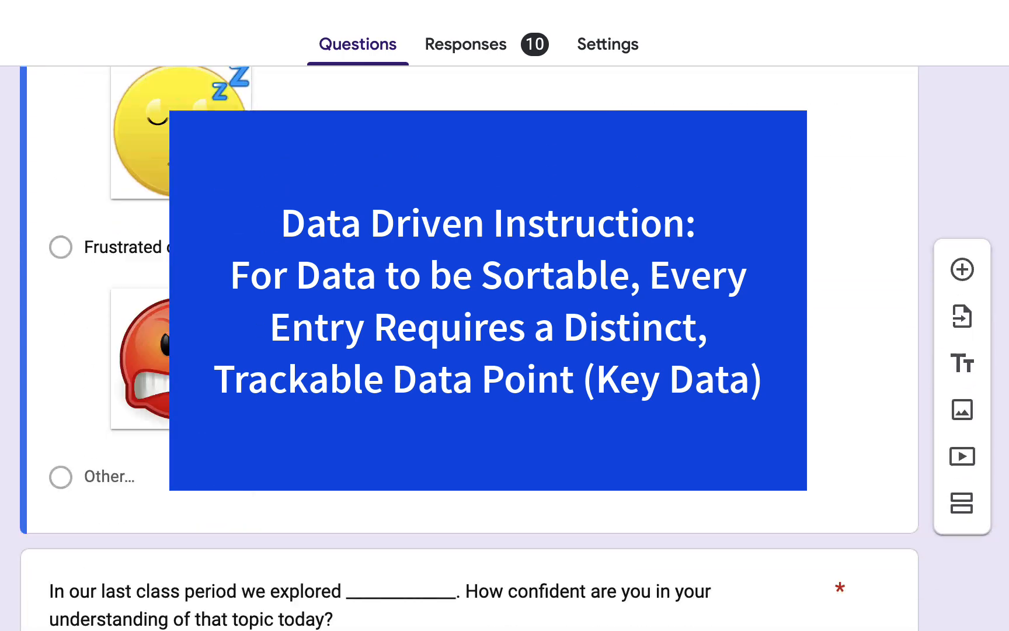
{"action": "scroll", "coordinate": [505, 350], "scroll_direction": "up", "scroll_amount": 15}
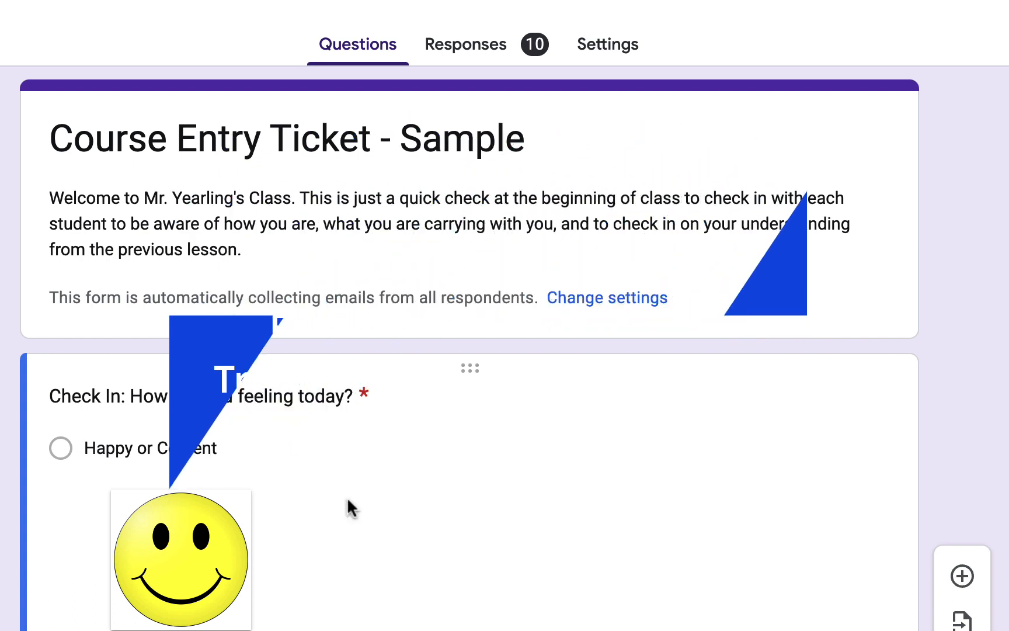
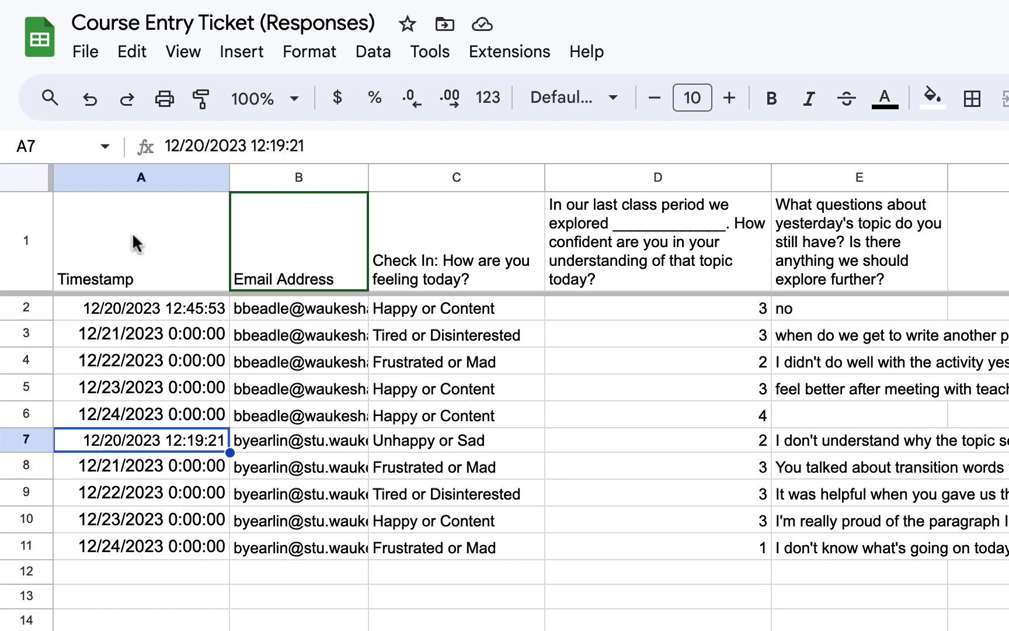
- Format the Timestamp column of the Course Entry Ticket (Responses) spreadsheet as Date
{"action": "left_click", "coordinate": [150, 180]}
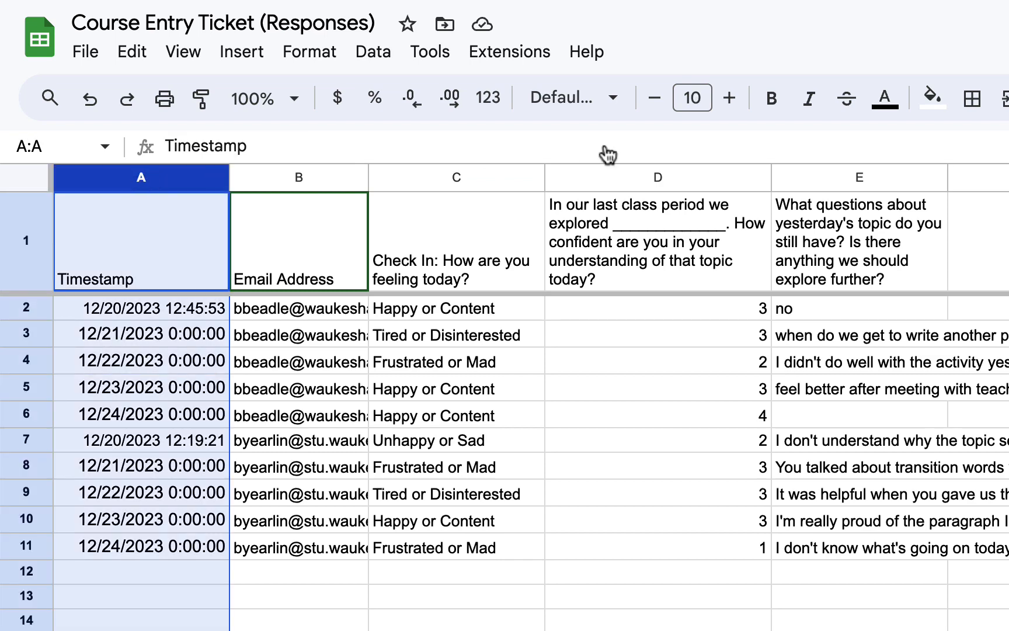
{"action": "left_click", "coordinate": [488, 100]}
{"action": "scroll", "coordinate": [621, 607], "scroll_direction": "down", "scroll_amount": 1}
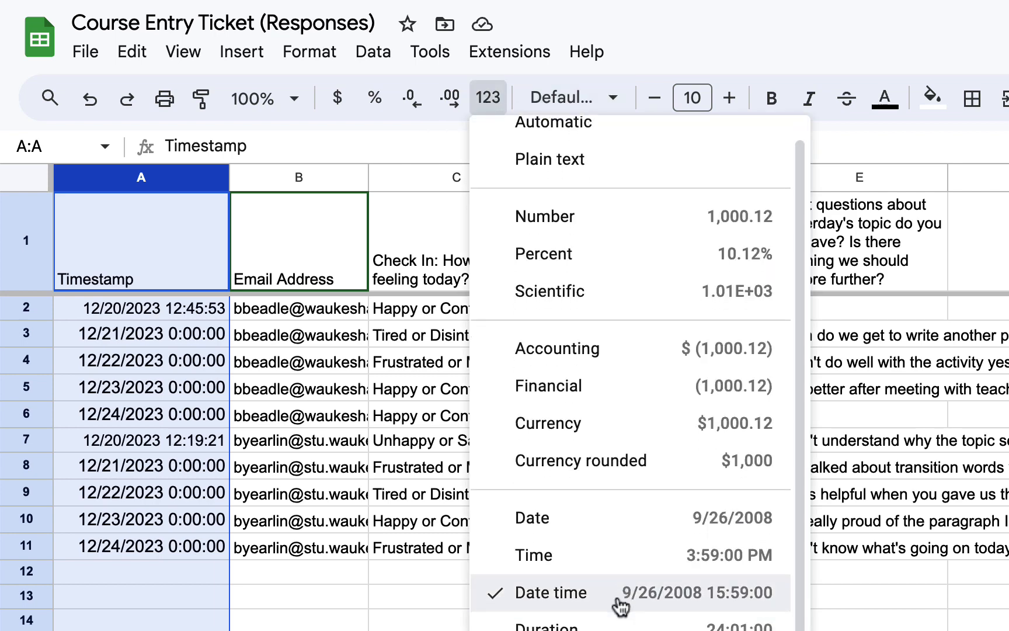
{"action": "left_click", "coordinate": [627, 529]}
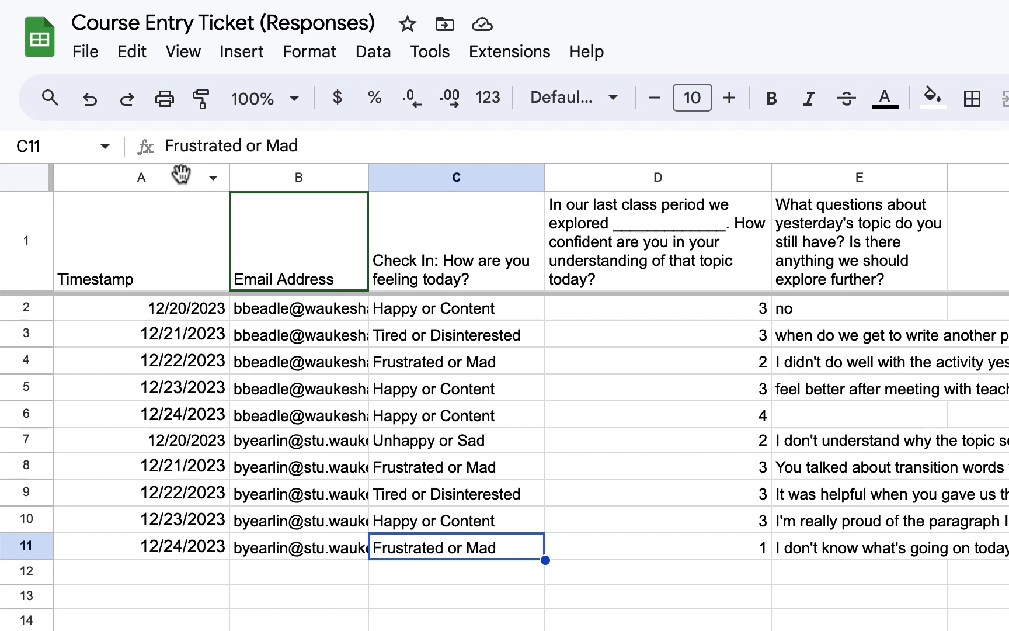
- Sort the sheet A to Z by the Timestamp column
{"action": "left_click", "coordinate": [183, 176]}
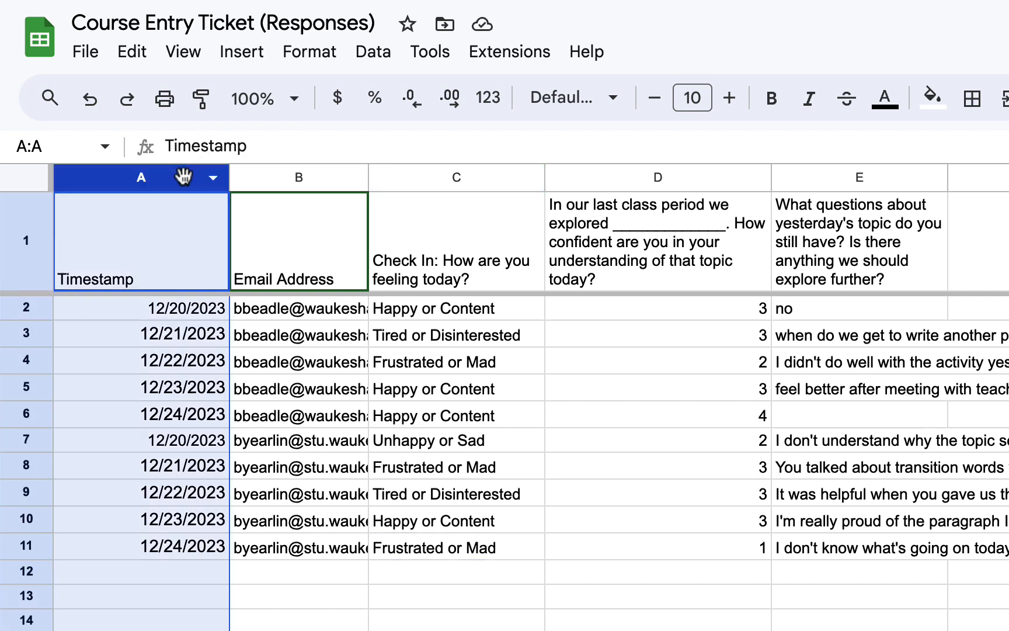
{"action": "left_click", "coordinate": [215, 183]}
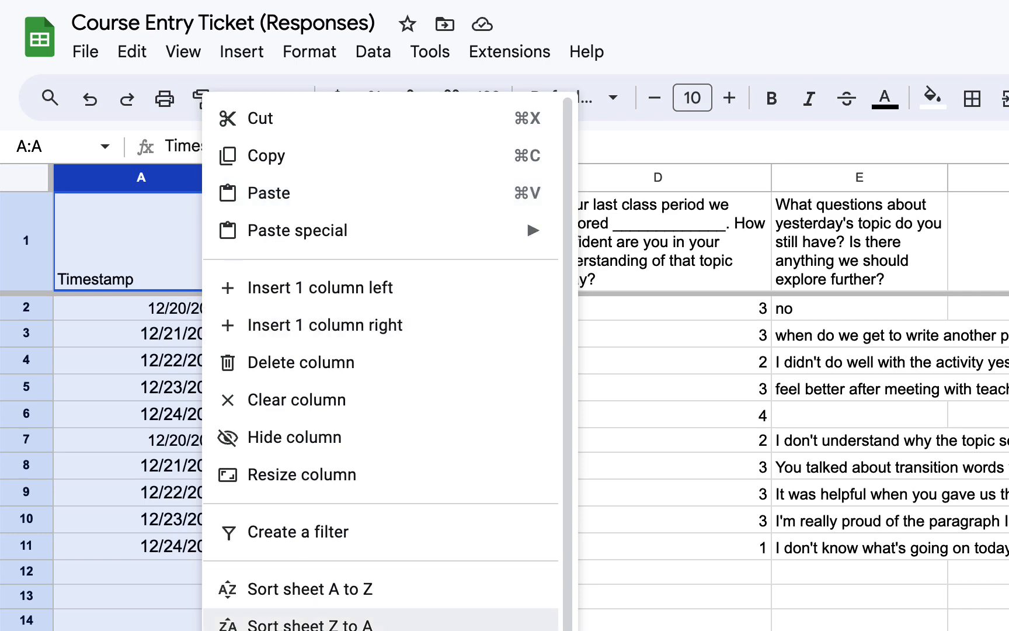
{"action": "left_click", "coordinate": [331, 590]}
{"action": "left_click", "coordinate": [166, 339]}
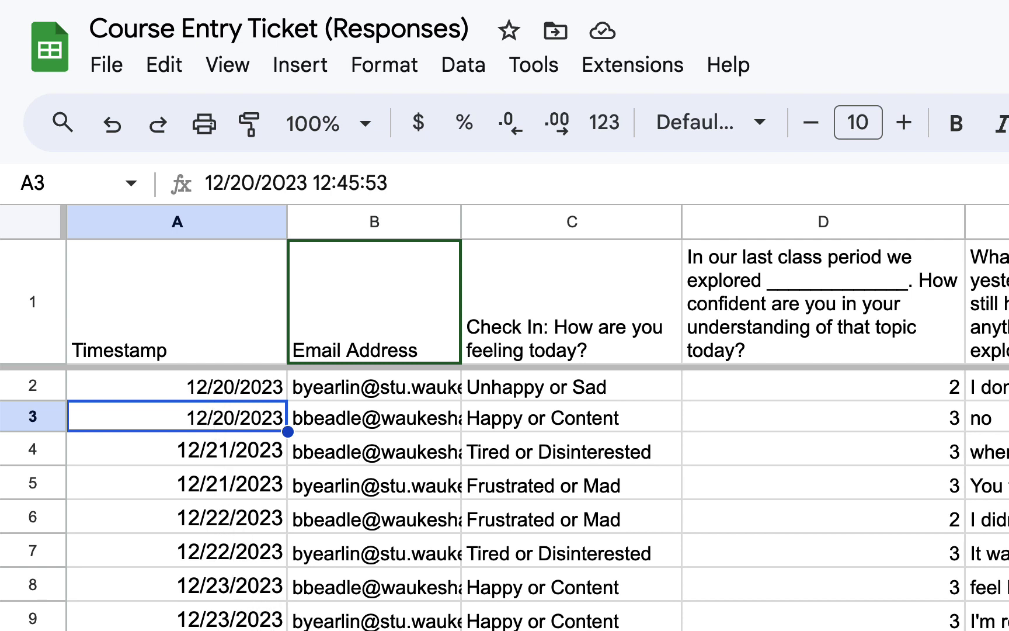
- Check the full timestamps of the two 12/20/2023 entries and the second entry's email address, and look at the Timestamp column's options
{"action": "left_click", "coordinate": [263, 391]}
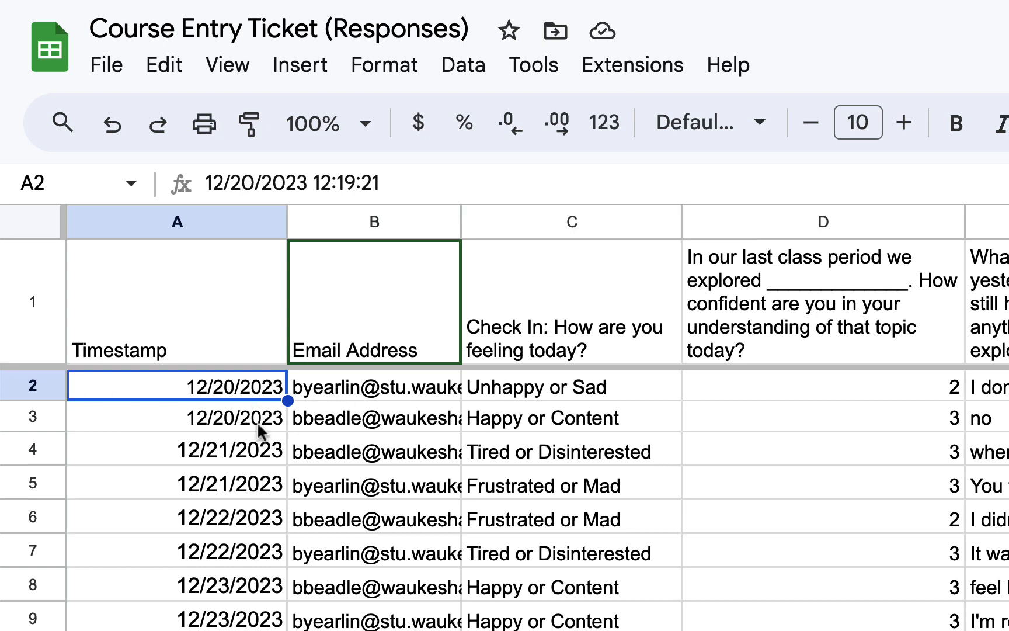
{"action": "left_click", "coordinate": [222, 426]}
{"action": "left_click", "coordinate": [298, 435]}
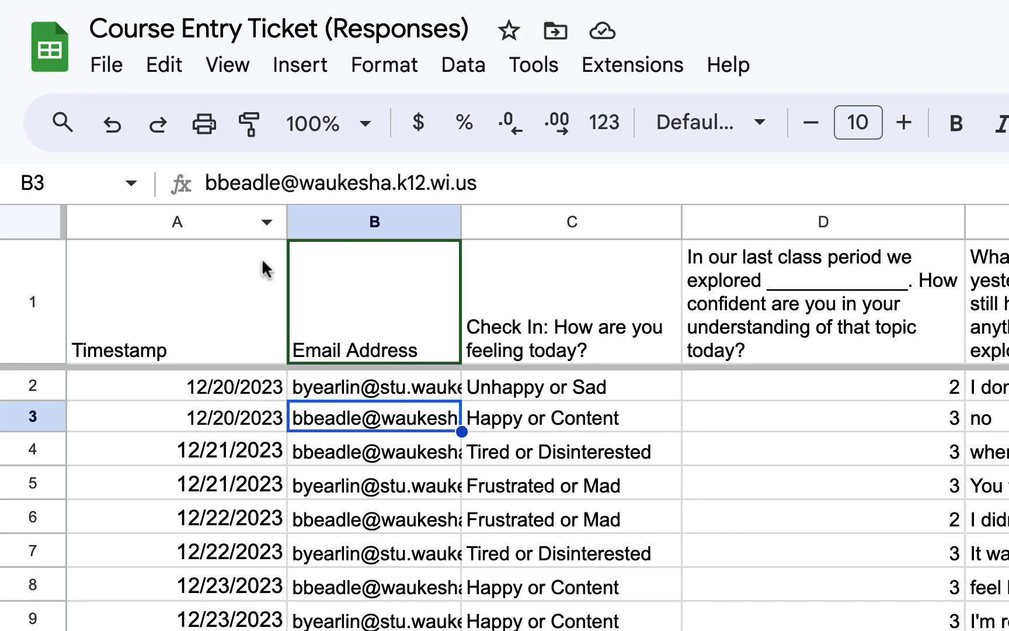
{"action": "right_click", "coordinate": [267, 225]}
{"action": "left_click", "coordinate": [196, 319]}
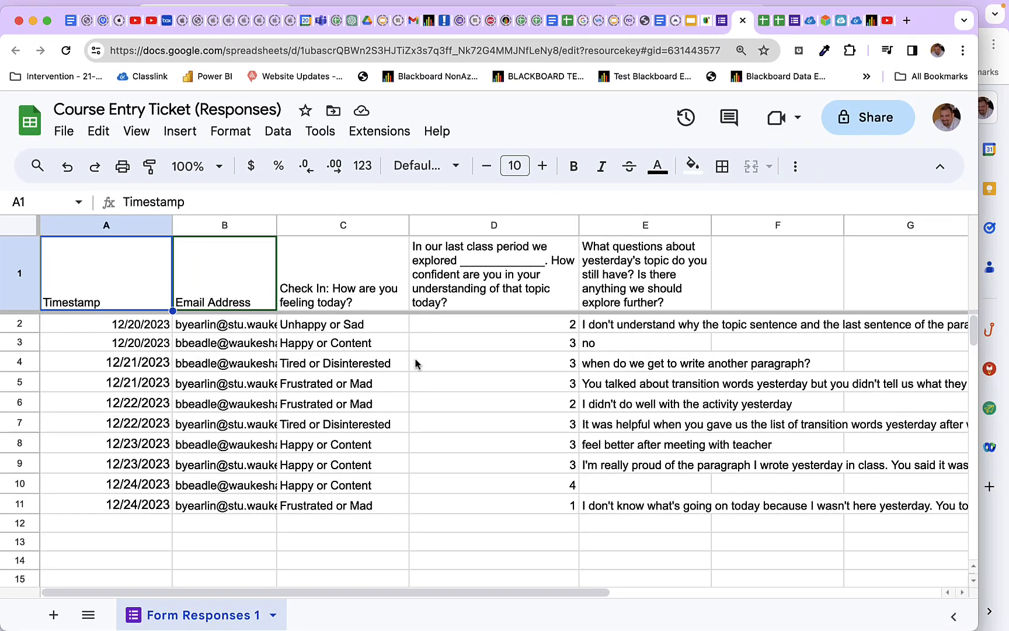
- Select the entire response sheet and create a filter on it
{"action": "left_click", "coordinate": [233, 342]}
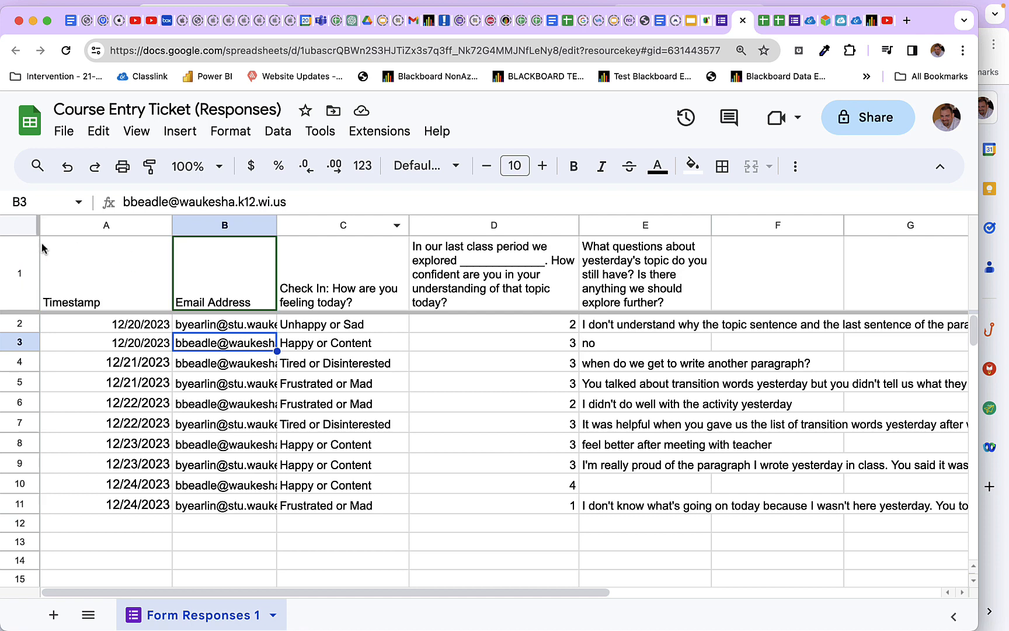
{"action": "left_click", "coordinate": [25, 227]}
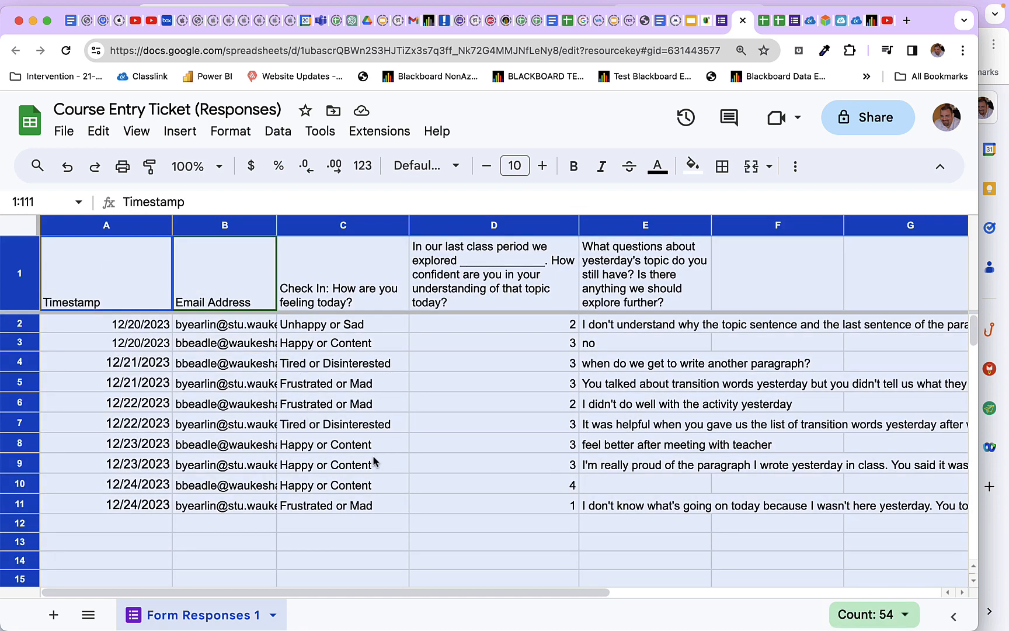
{"action": "left_click", "coordinate": [355, 424]}
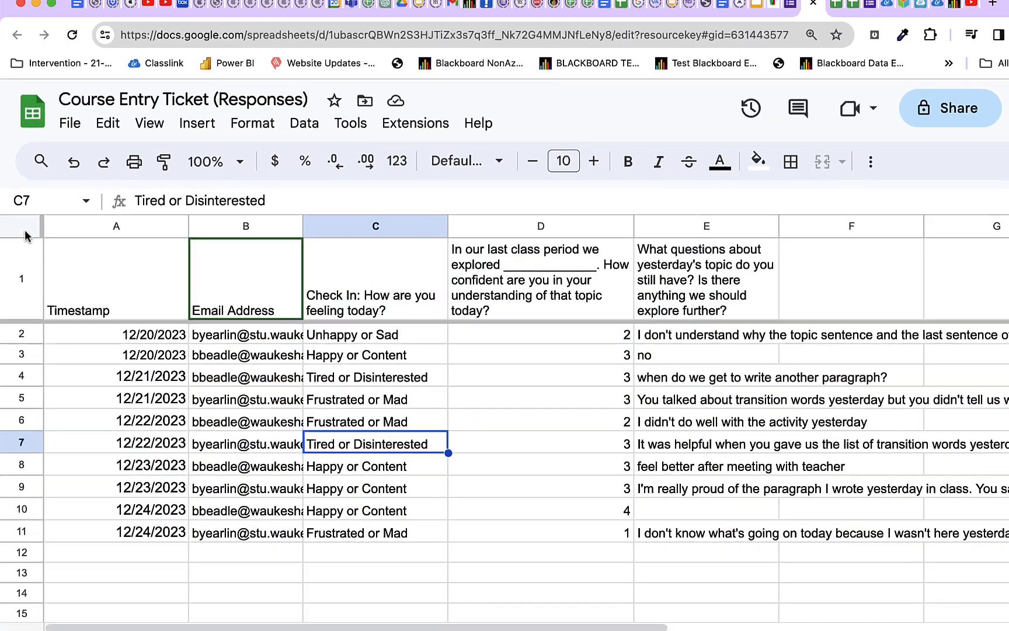
{"action": "left_click", "coordinate": [20, 224]}
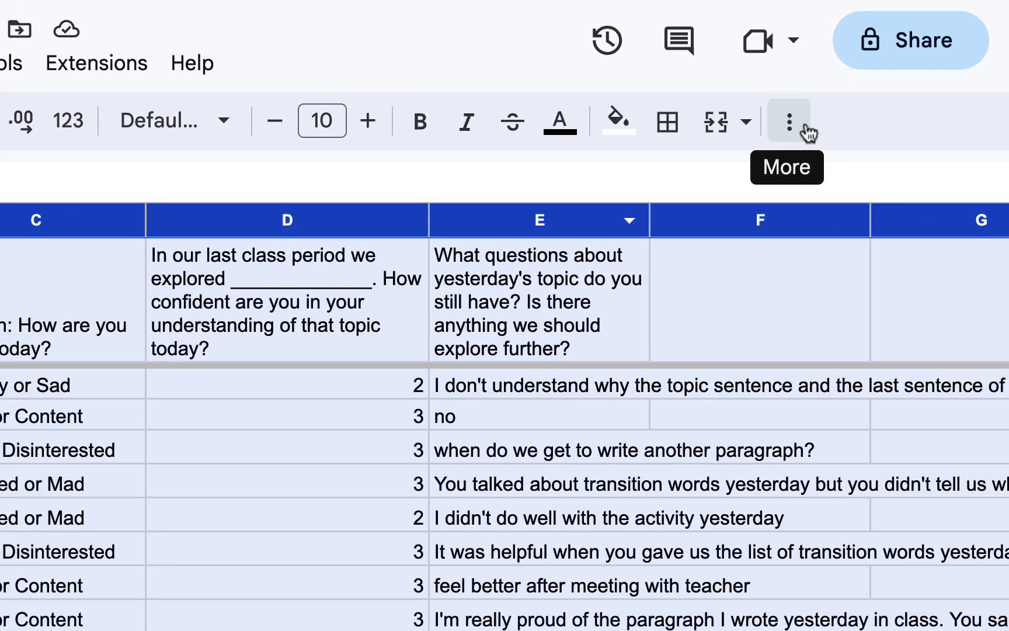
{"action": "left_click", "coordinate": [794, 125]}
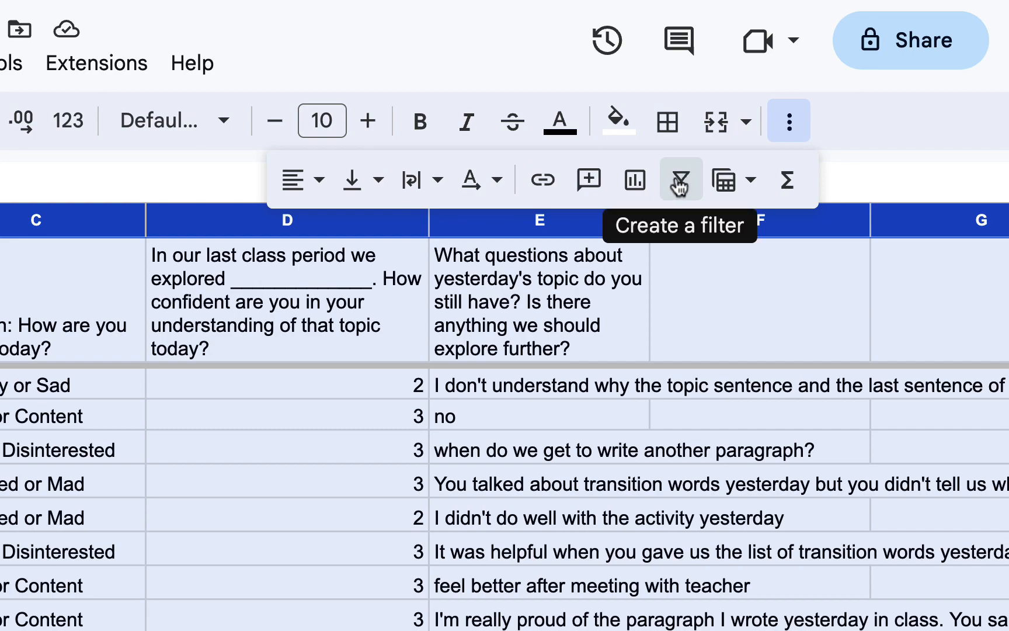
{"action": "left_click", "coordinate": [679, 184]}
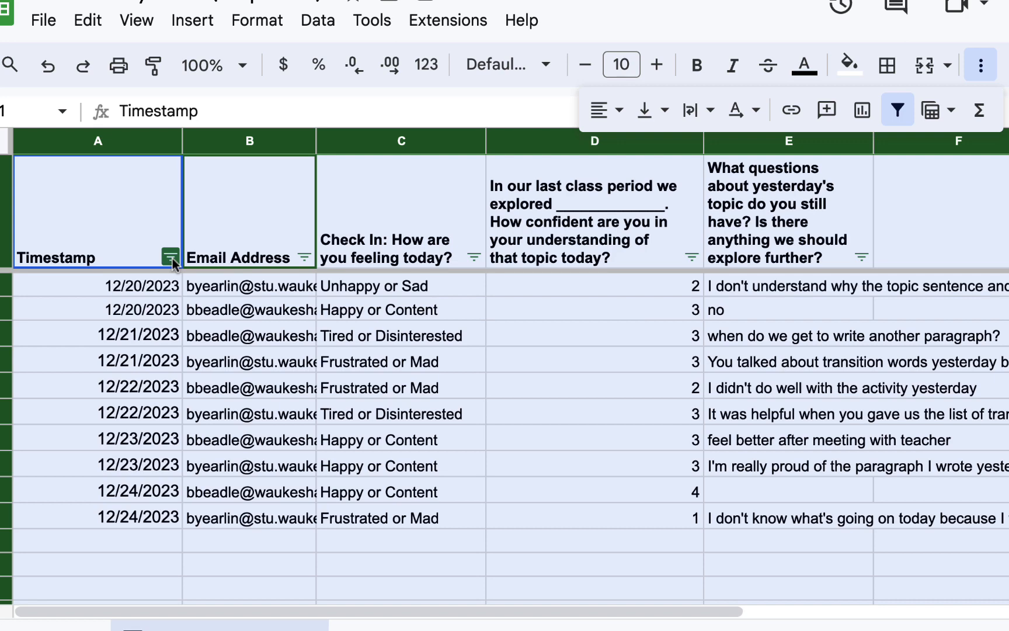
- Filter the Timestamp column by the condition "Date is" today
{"action": "left_click", "coordinate": [171, 257]}
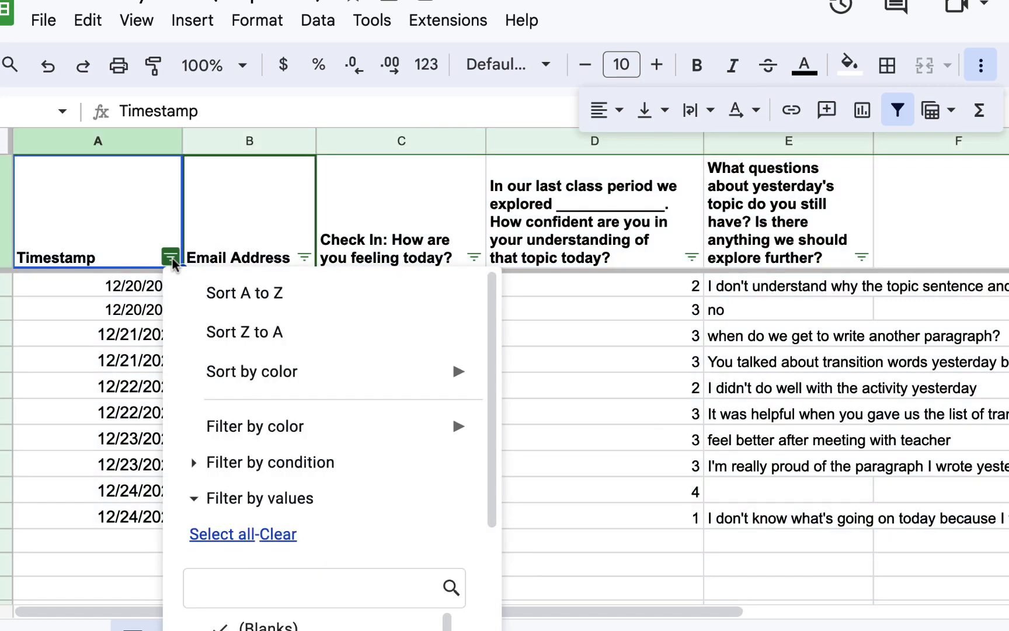
{"action": "mouse_move", "coordinate": [279, 441]}
{"action": "left_click", "coordinate": [194, 463]}
{"action": "scroll", "coordinate": [250, 468], "scroll_direction": "down", "scroll_amount": 5}
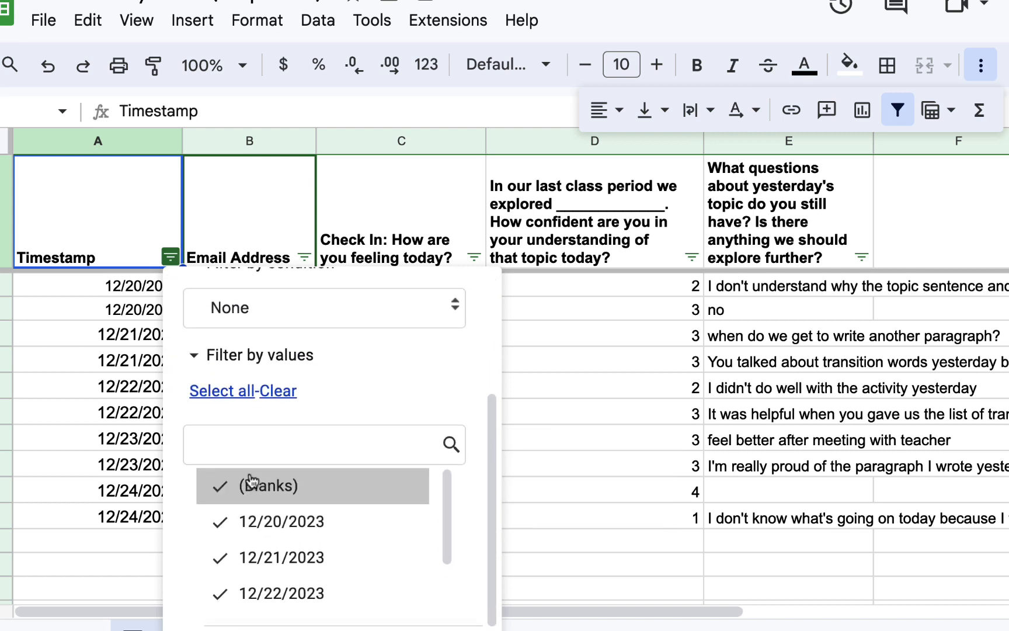
{"action": "scroll", "coordinate": [255, 480], "scroll_direction": "up", "scroll_amount": 1}
{"action": "left_click", "coordinate": [317, 338]}
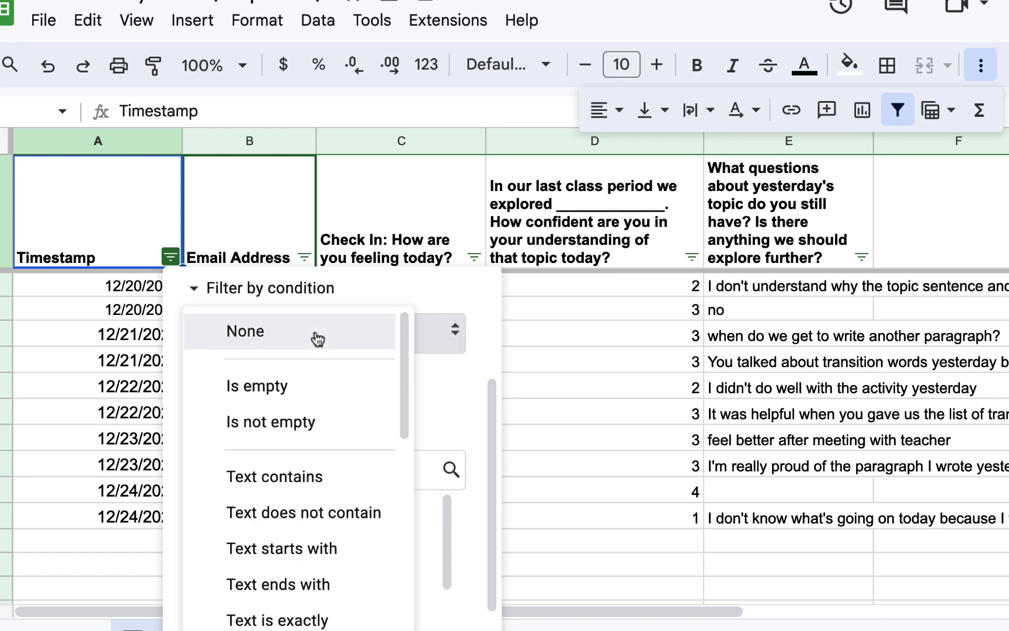
{"action": "scroll", "coordinate": [275, 459], "scroll_direction": "down", "scroll_amount": 4}
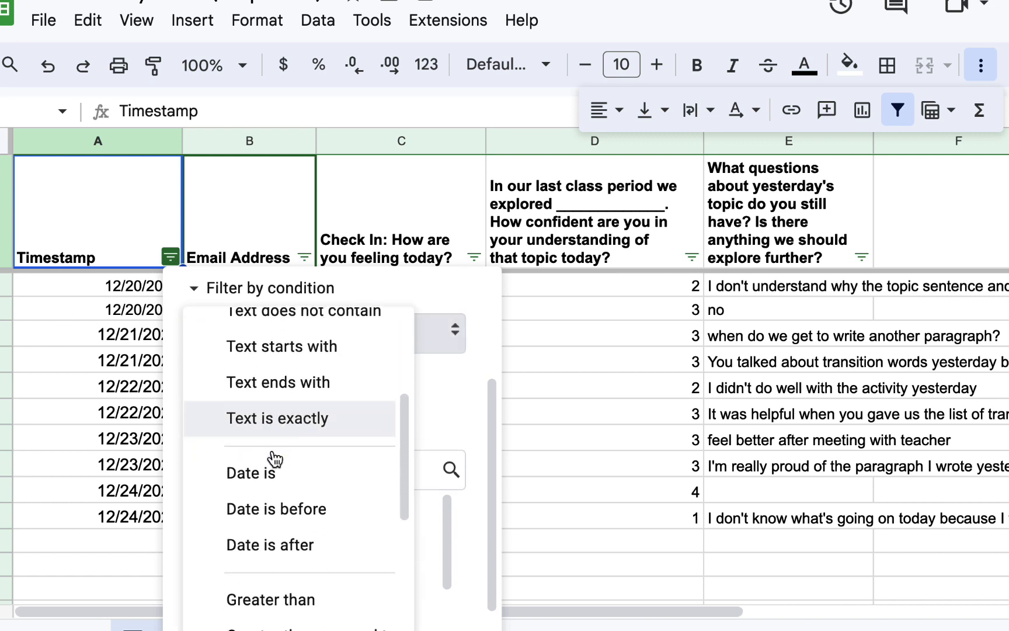
{"action": "left_click", "coordinate": [270, 476]}
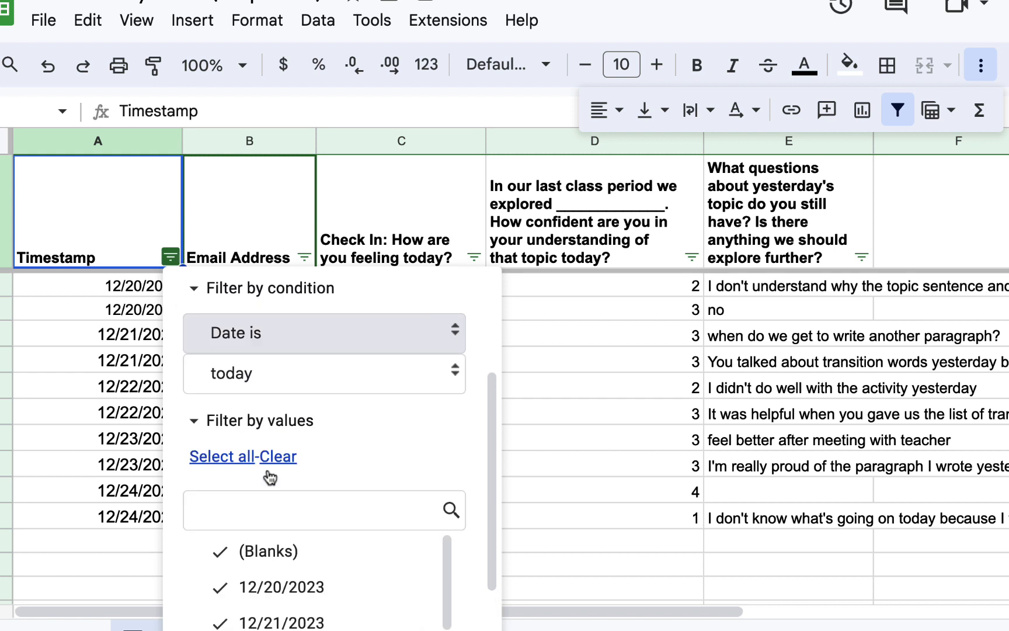
{"action": "left_click", "coordinate": [287, 382]}
{"action": "left_click", "coordinate": [286, 381]}
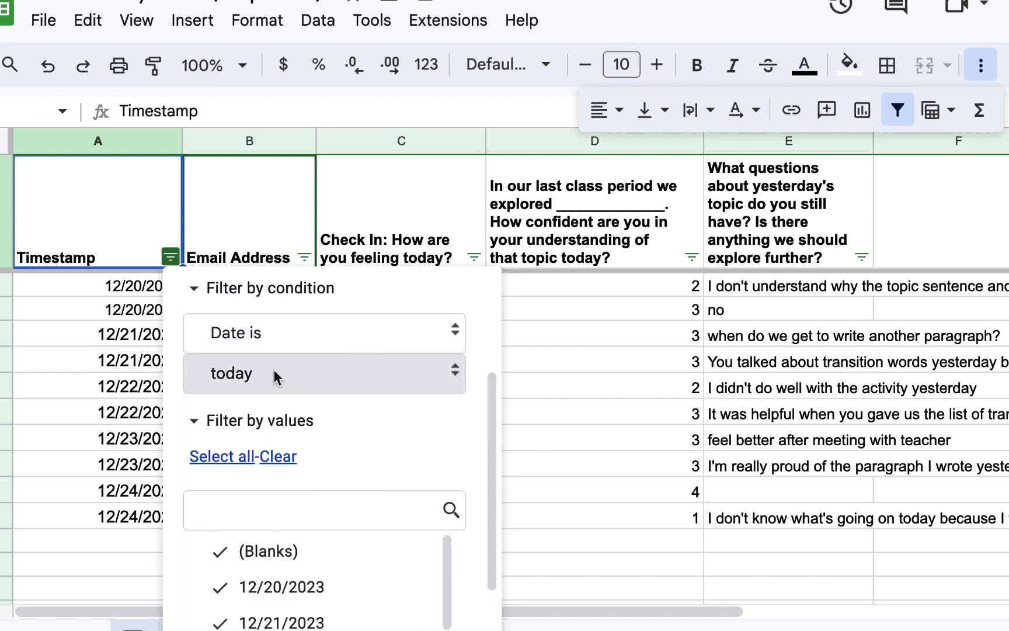
{"action": "scroll", "coordinate": [342, 388], "scroll_direction": "down", "scroll_amount": 3}
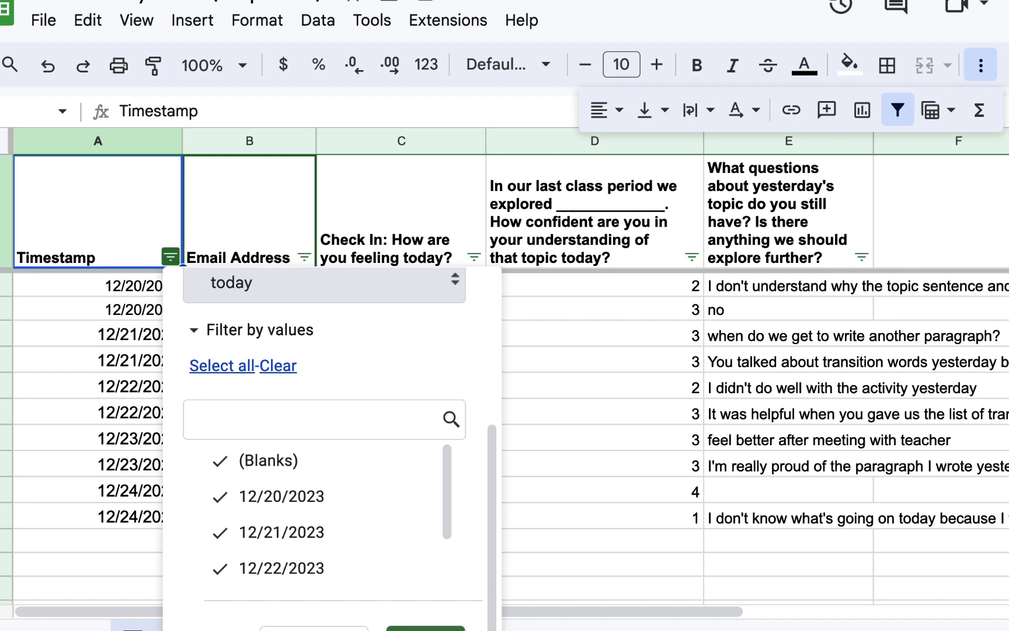
{"action": "left_click", "coordinate": [426, 628]}
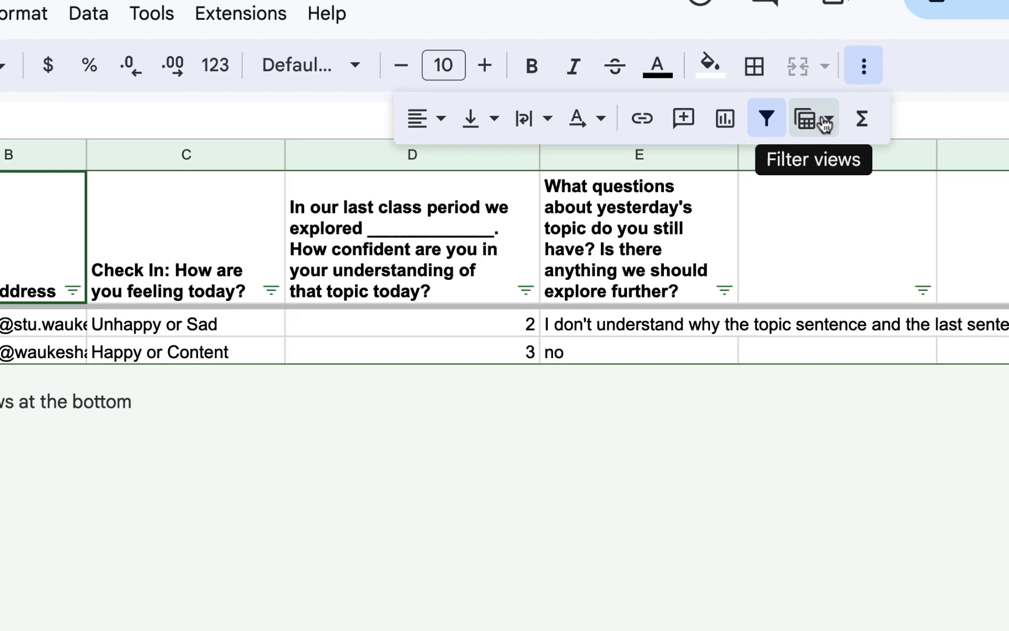
- Save the current filter as a filter view named "Filter by Today (1)" and close the view
{"action": "left_click", "coordinate": [730, 132]}
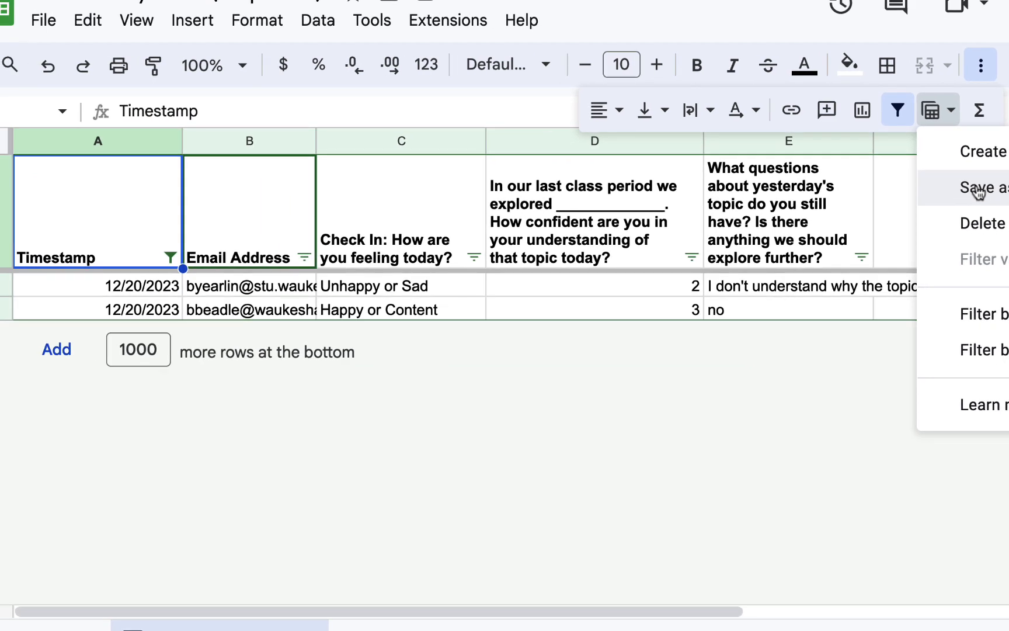
{"action": "left_click", "coordinate": [978, 191]}
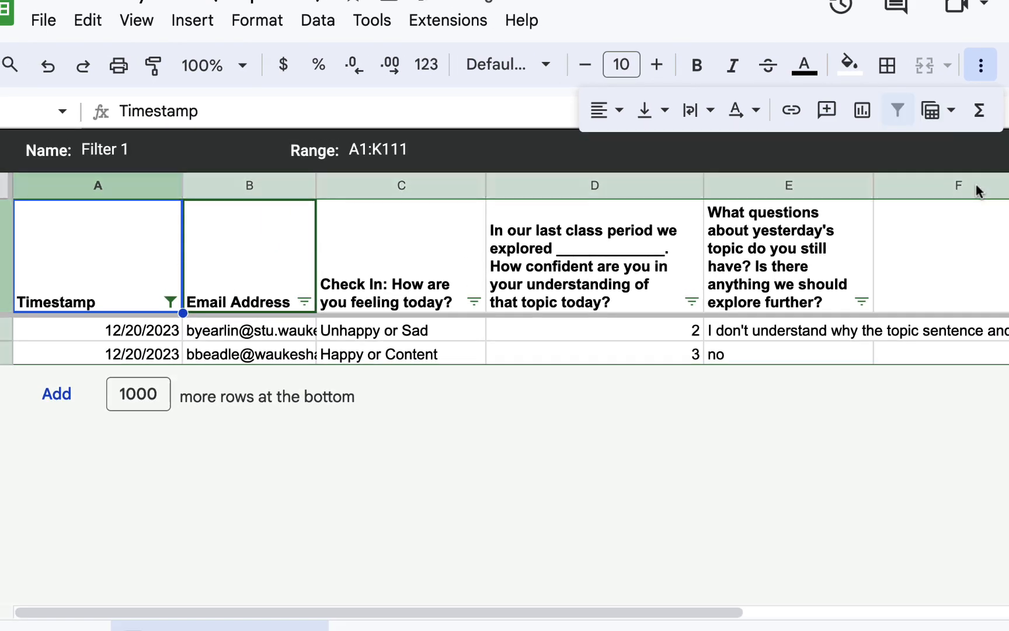
{"action": "left_click", "coordinate": [114, 150]}
{"action": "triple_click", "coordinate": [114, 150]}
{"action": "type", "text": "B"}
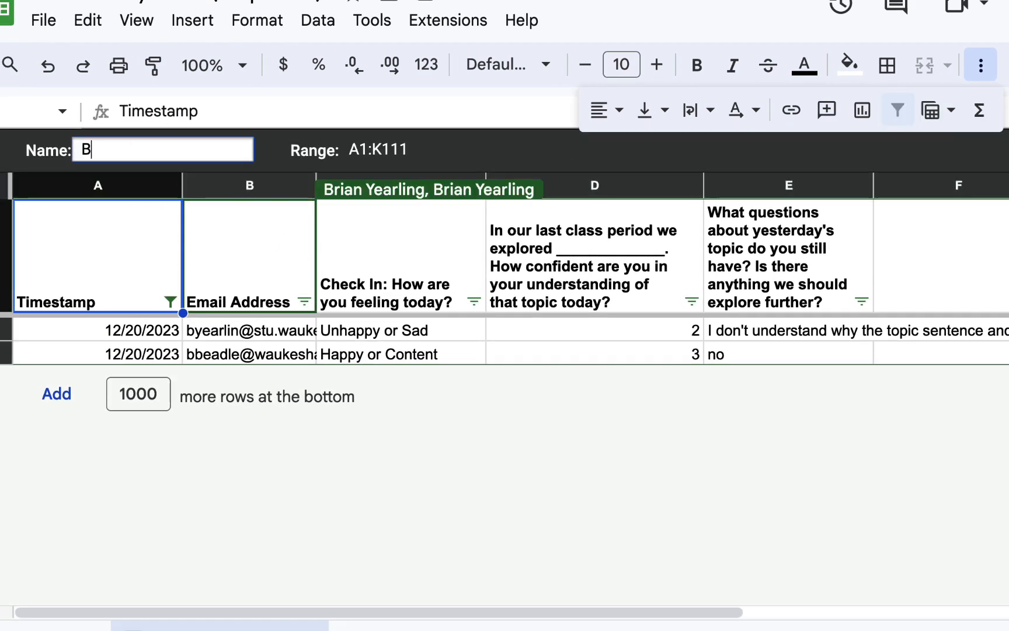
{"action": "key", "text": "BackSpace"}
{"action": "type", "text": "Filter"}
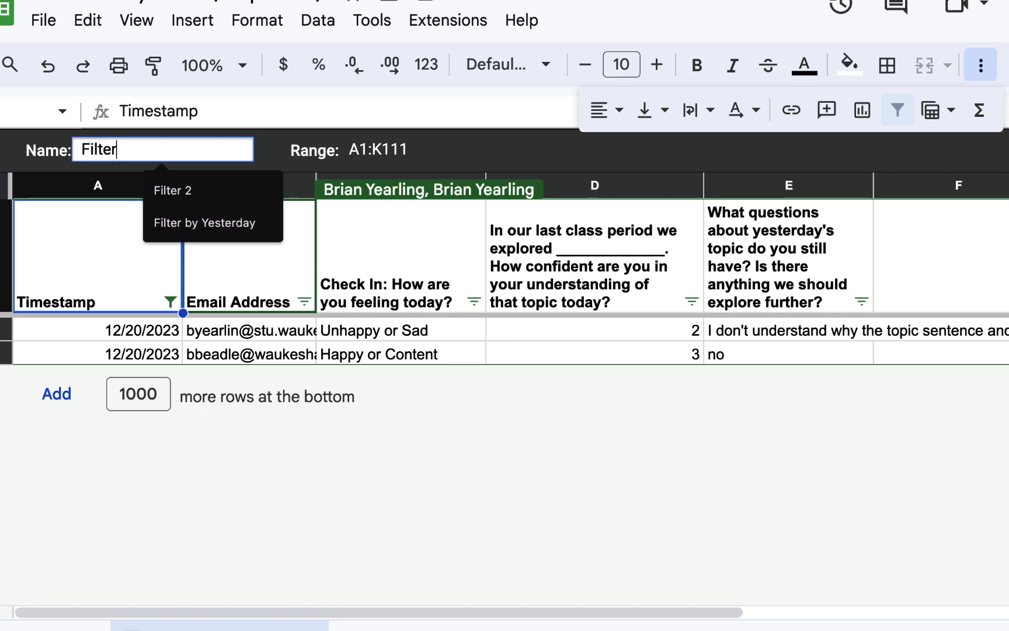
{"action": "type", "text": " by Today (1)"}
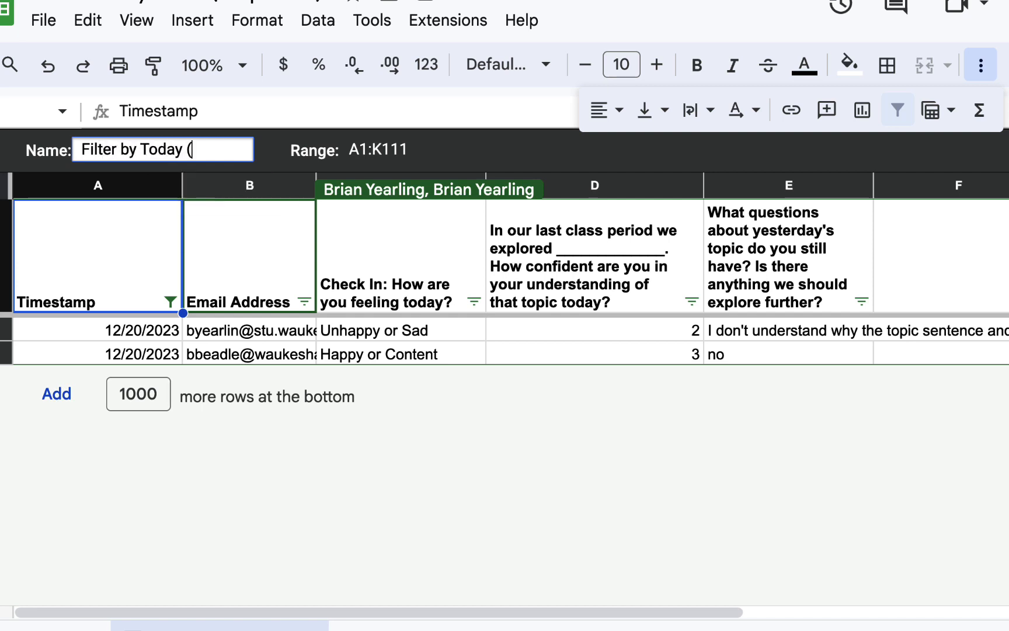
{"action": "key", "text": "Return"}
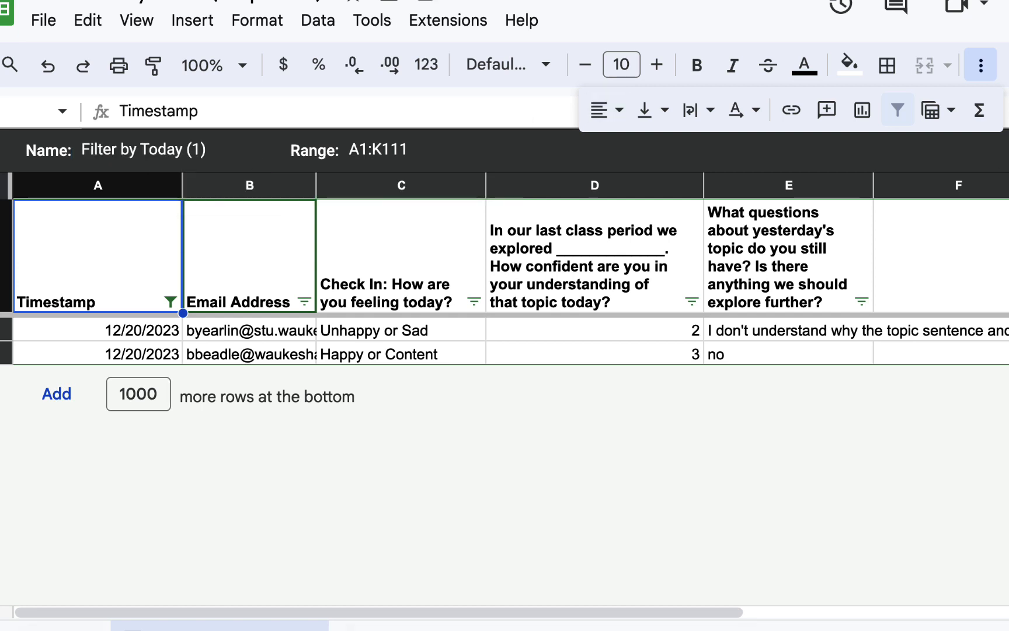
{"action": "left_click", "coordinate": [1006, 150]}
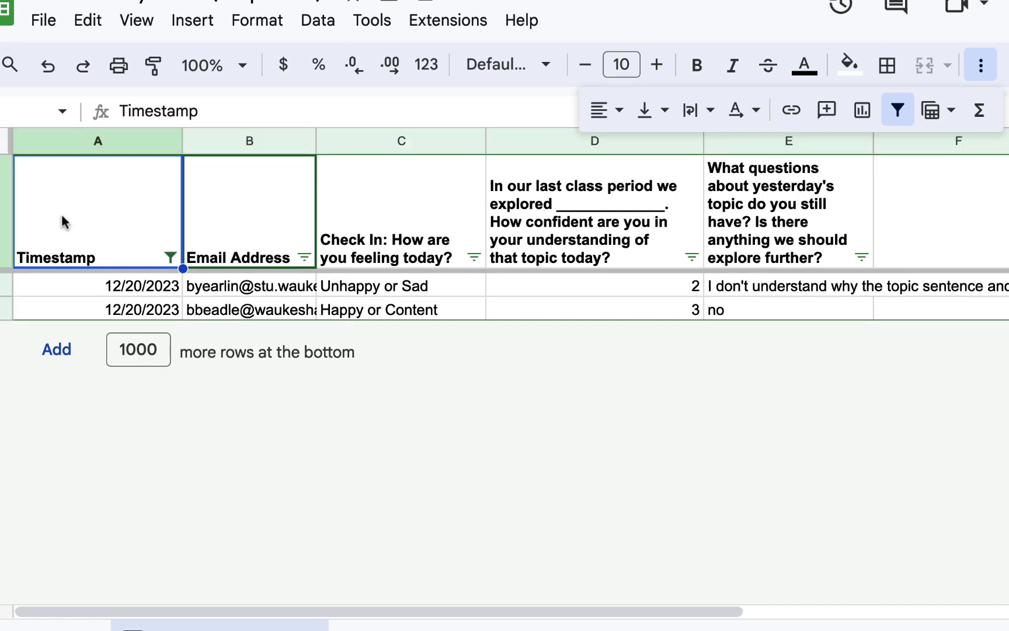
- Remove the filter from the sheet, and briefly display the saved "Filter by Today (1)" filter view before closing it
{"action": "left_click", "coordinate": [897, 110]}
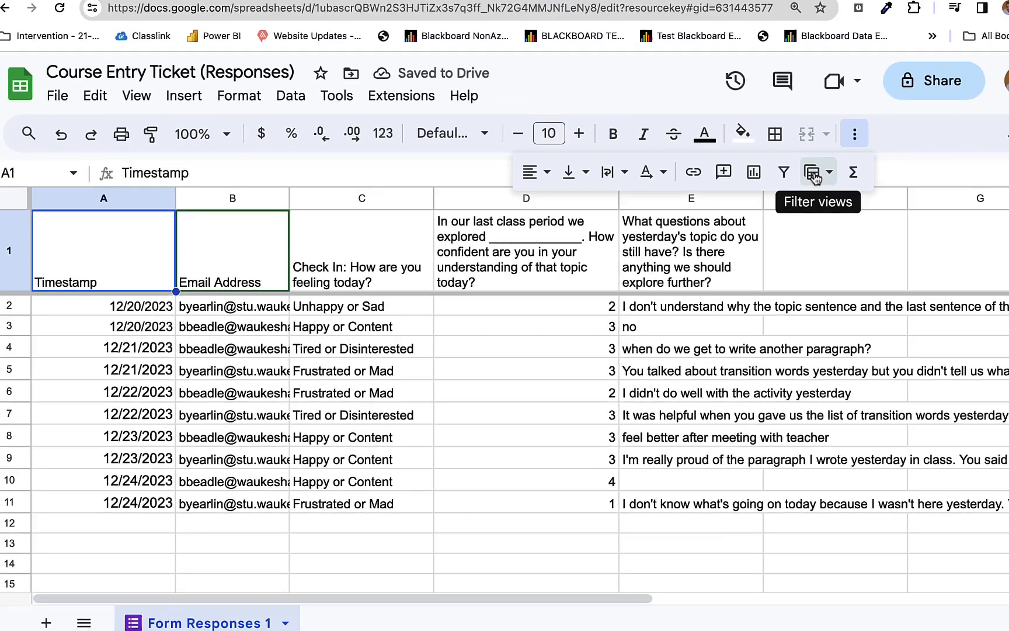
{"action": "left_click", "coordinate": [813, 173]}
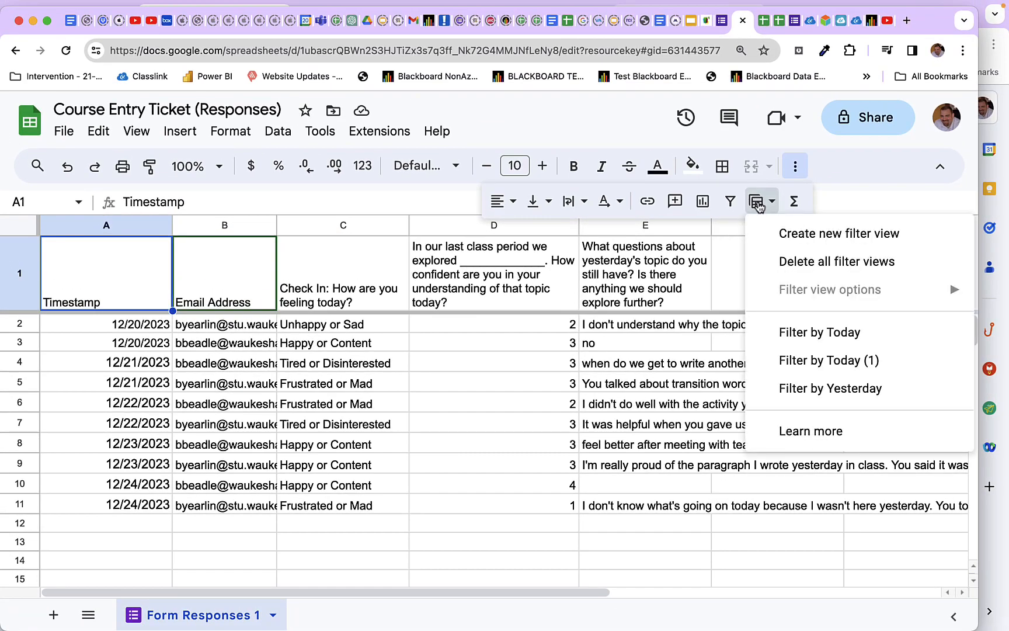
{"action": "left_click", "coordinate": [811, 360]}
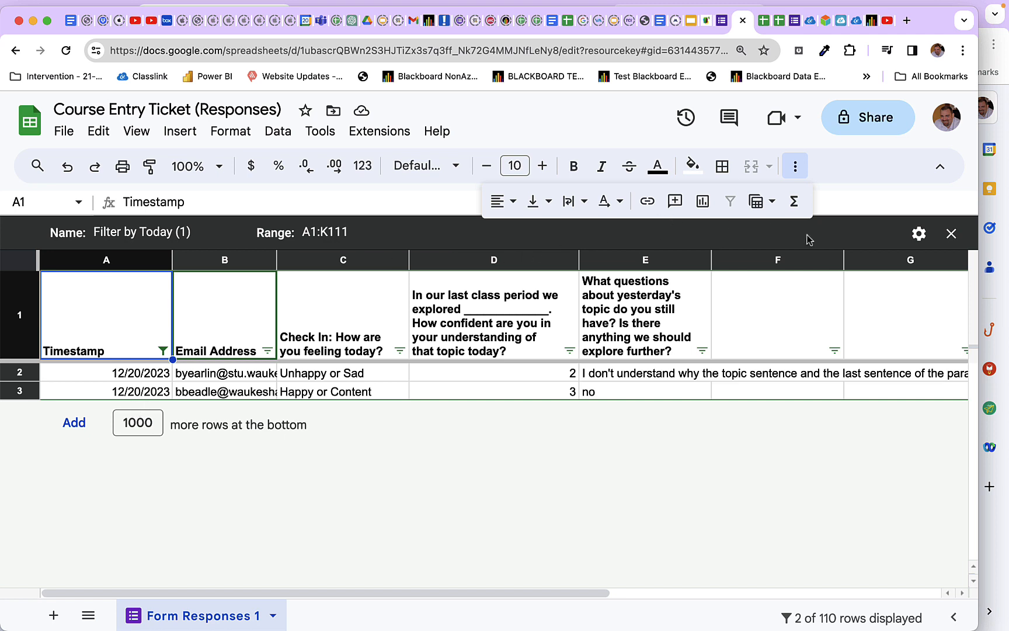
{"action": "left_click", "coordinate": [952, 234]}
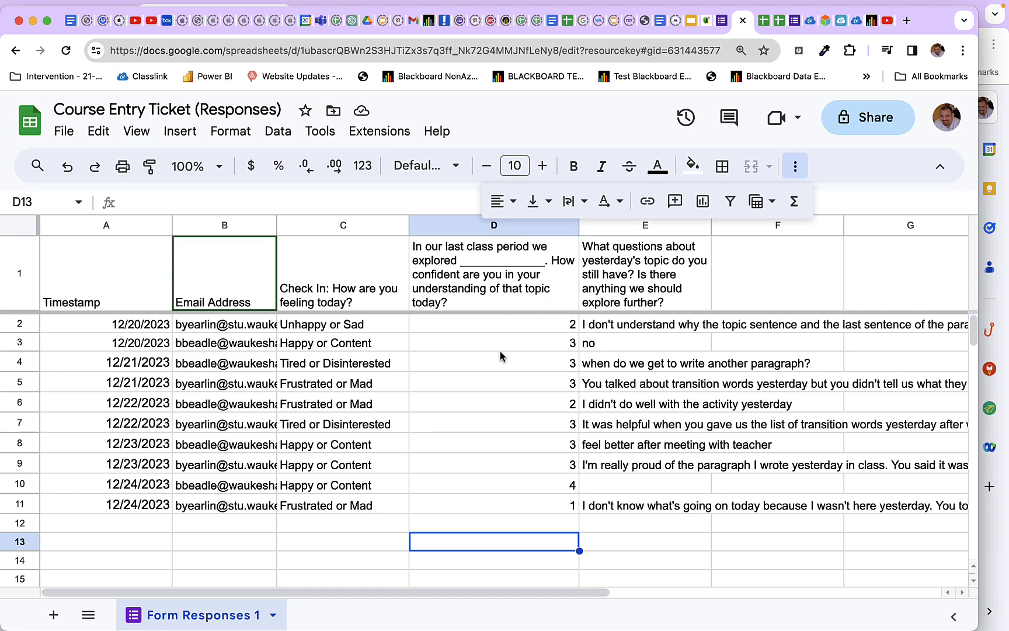
- Start a color scale conditional formatting rule for the confidence rating column D, range D1:D111
{"action": "left_click", "coordinate": [464, 229]}
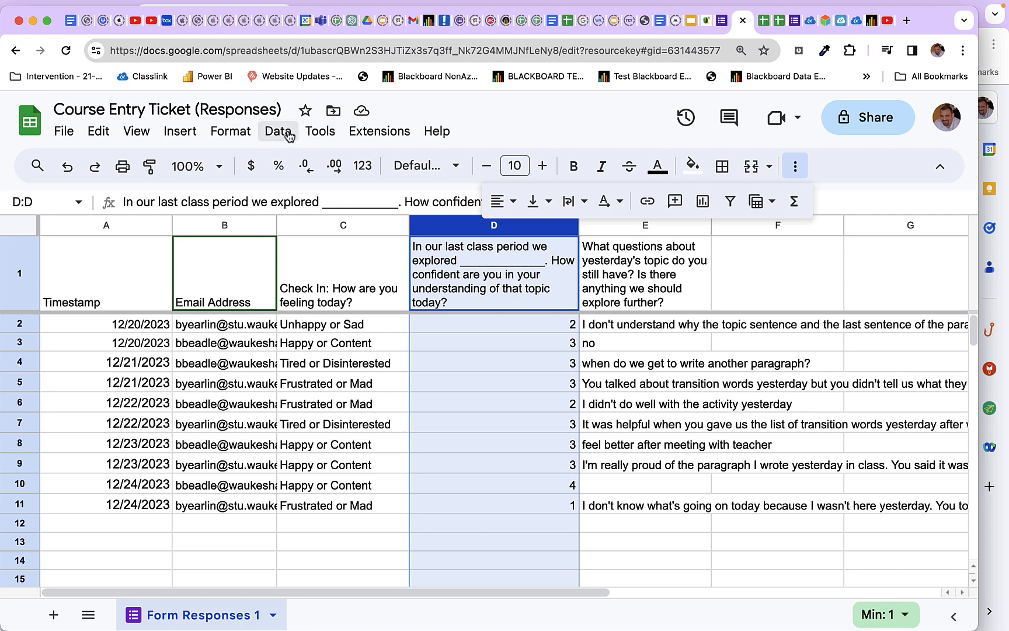
{"action": "left_click", "coordinate": [229, 132]}
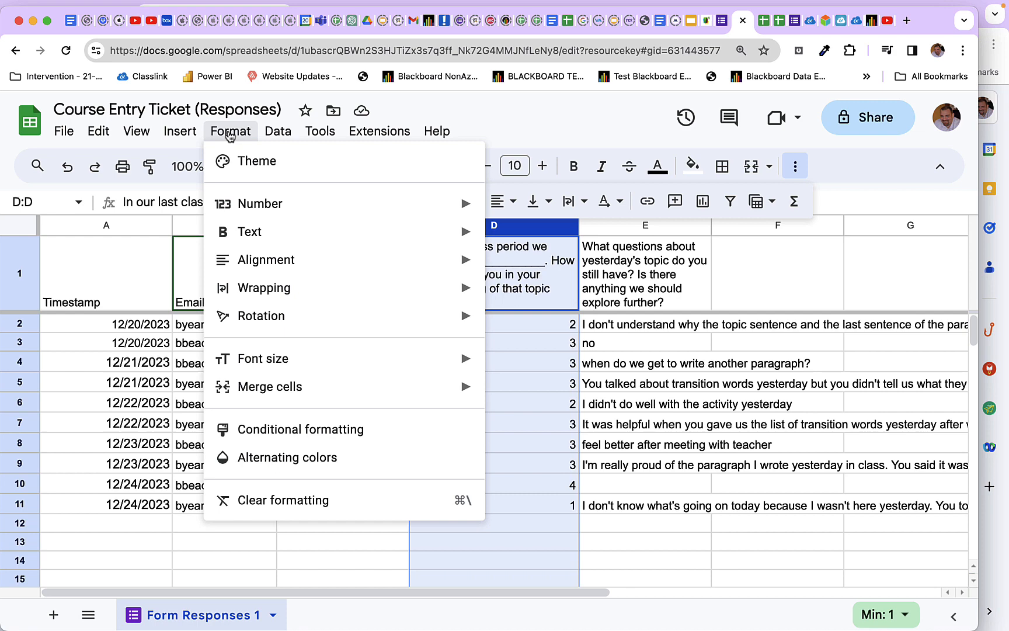
{"action": "left_click", "coordinate": [319, 430]}
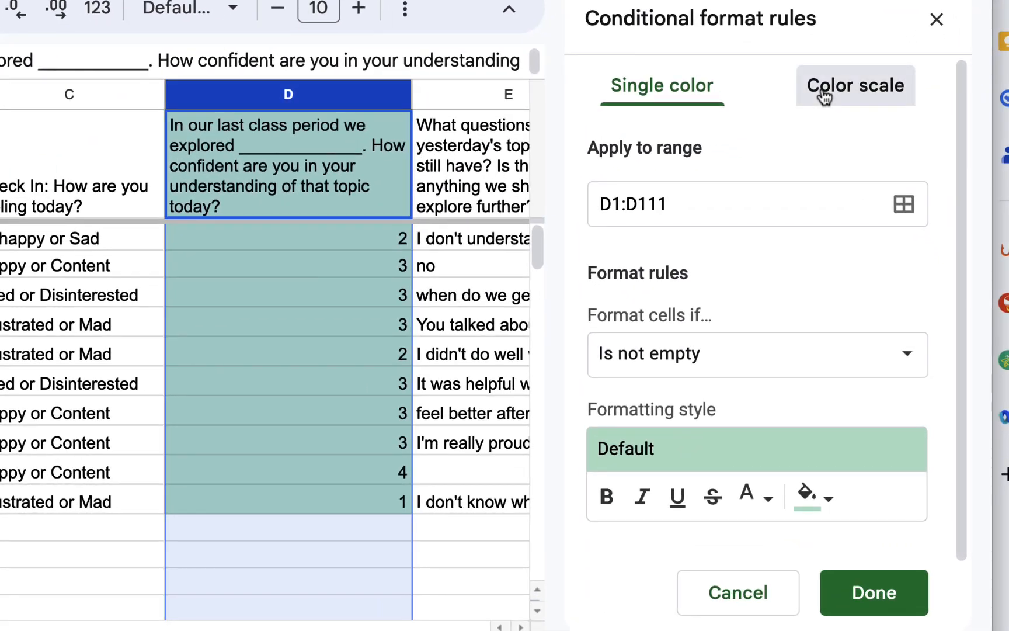
{"action": "left_click", "coordinate": [825, 96]}
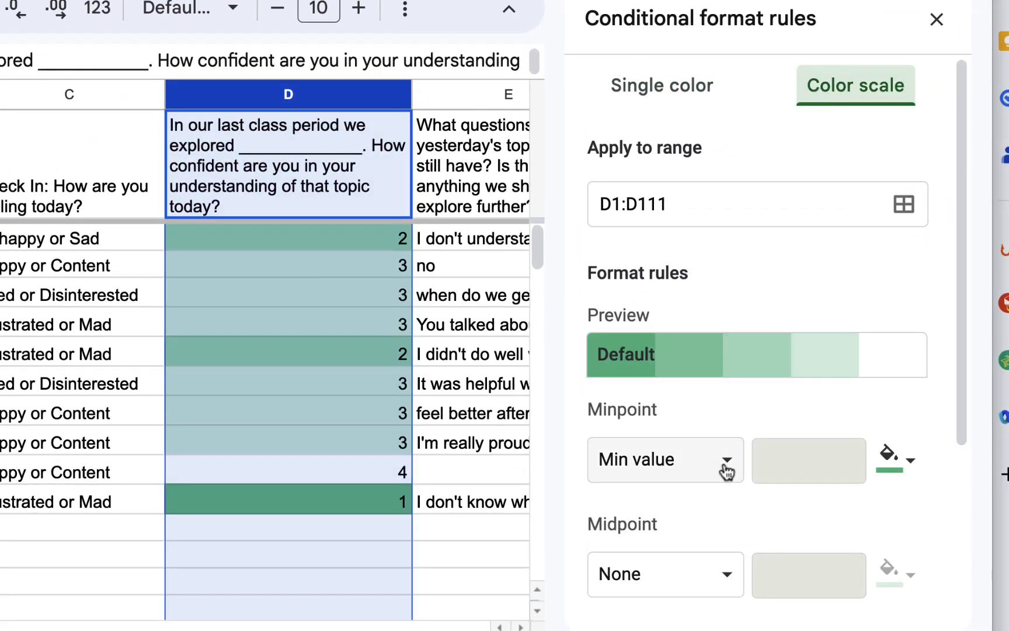
- Set the color scale's minpoint to the number 1 with a dark red fill
{"action": "scroll", "coordinate": [726, 471], "scroll_direction": "down", "scroll_amount": 1}
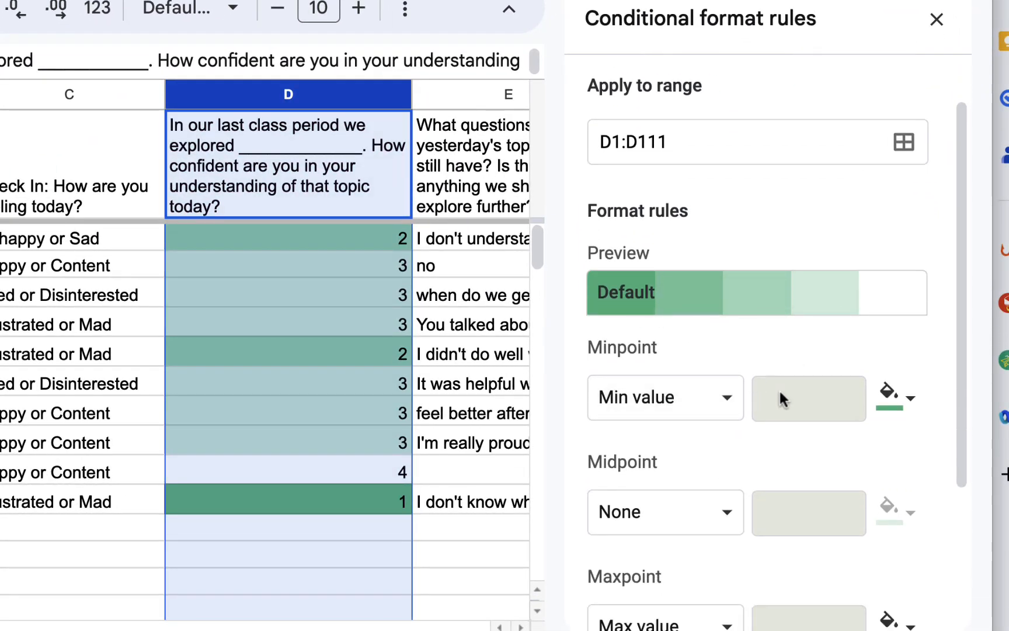
{"action": "left_click", "coordinate": [712, 399]}
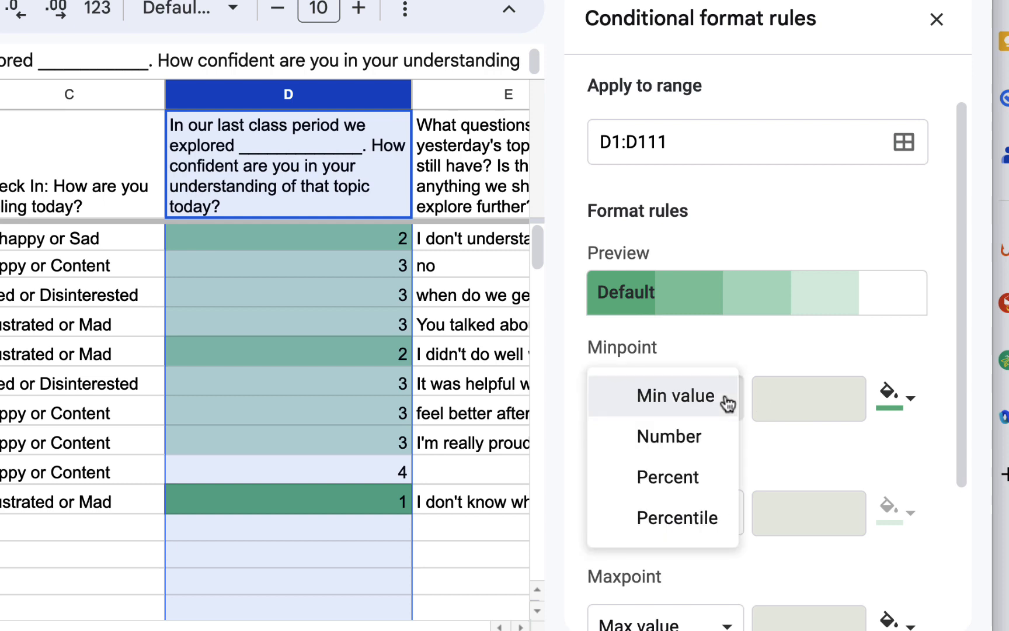
{"action": "left_click", "coordinate": [703, 403]}
{"action": "left_click", "coordinate": [714, 403]}
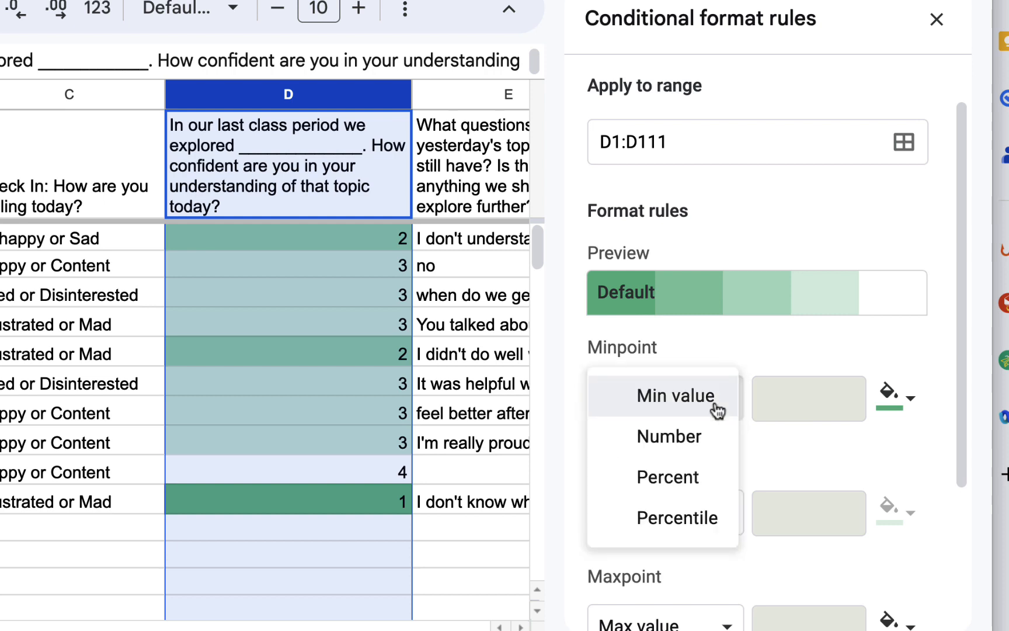
{"action": "left_click", "coordinate": [683, 446]}
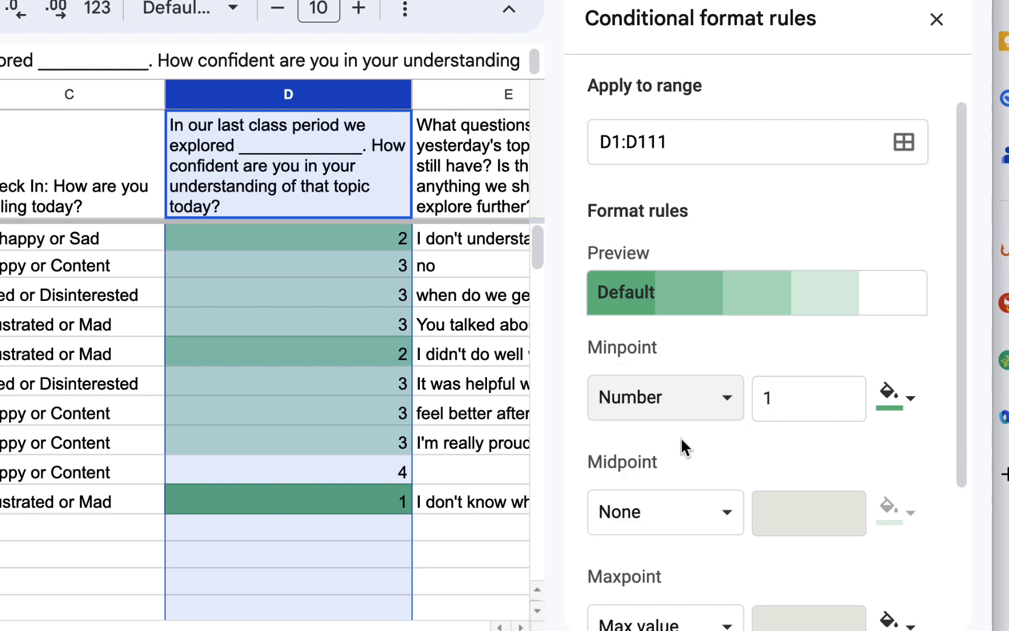
{"action": "left_click", "coordinate": [917, 407]}
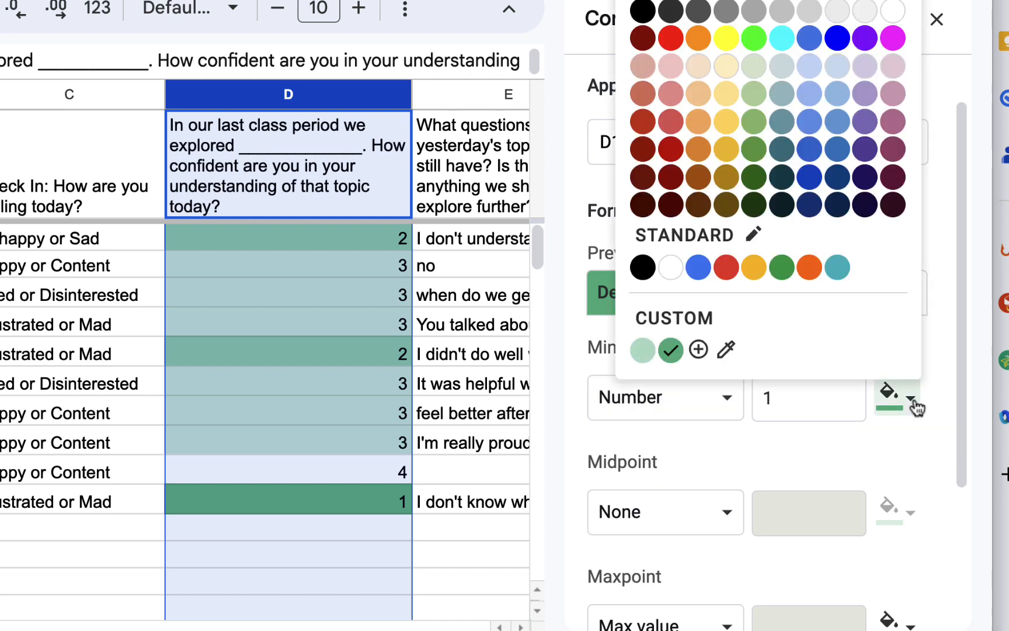
{"action": "left_click", "coordinate": [673, 152]}
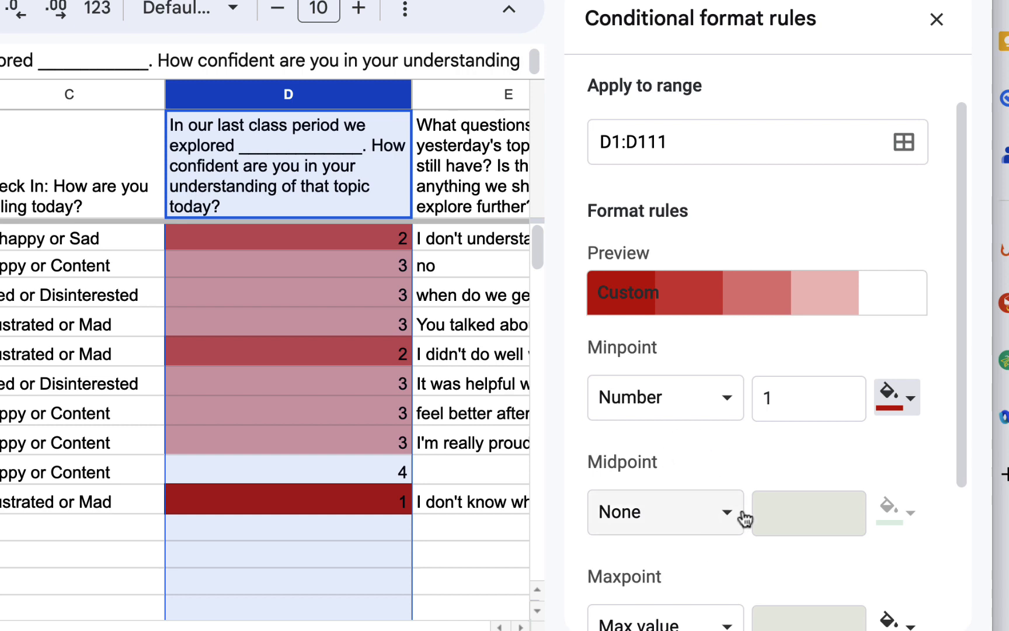
- Set the color scale's maxpoint to the number 4 with a medium green fill
{"action": "scroll", "coordinate": [725, 519], "scroll_direction": "down", "scroll_amount": 2}
{"action": "left_click", "coordinate": [724, 521]}
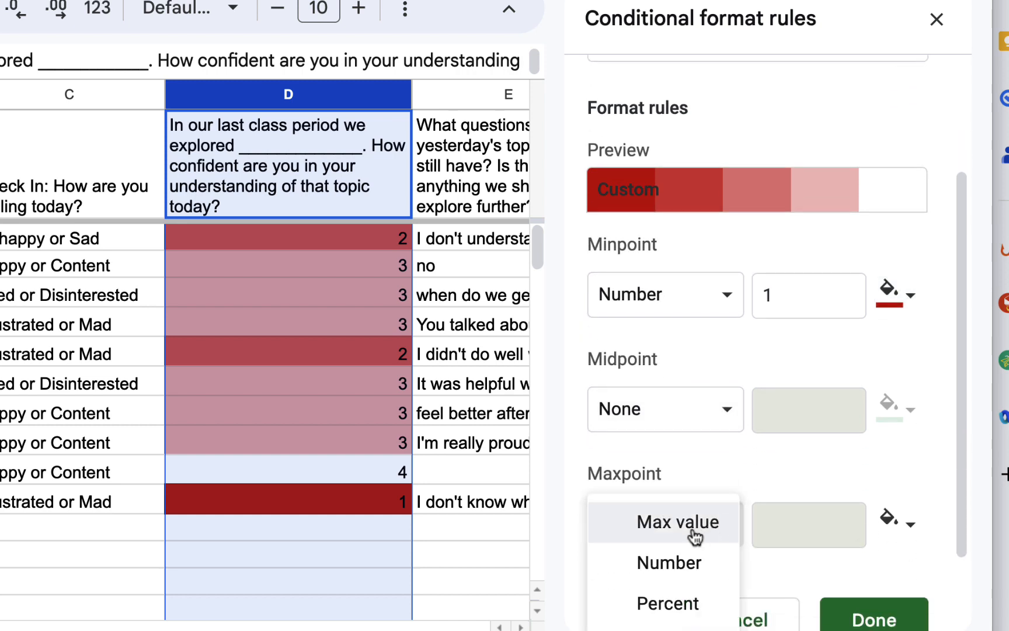
{"action": "left_click", "coordinate": [691, 558]}
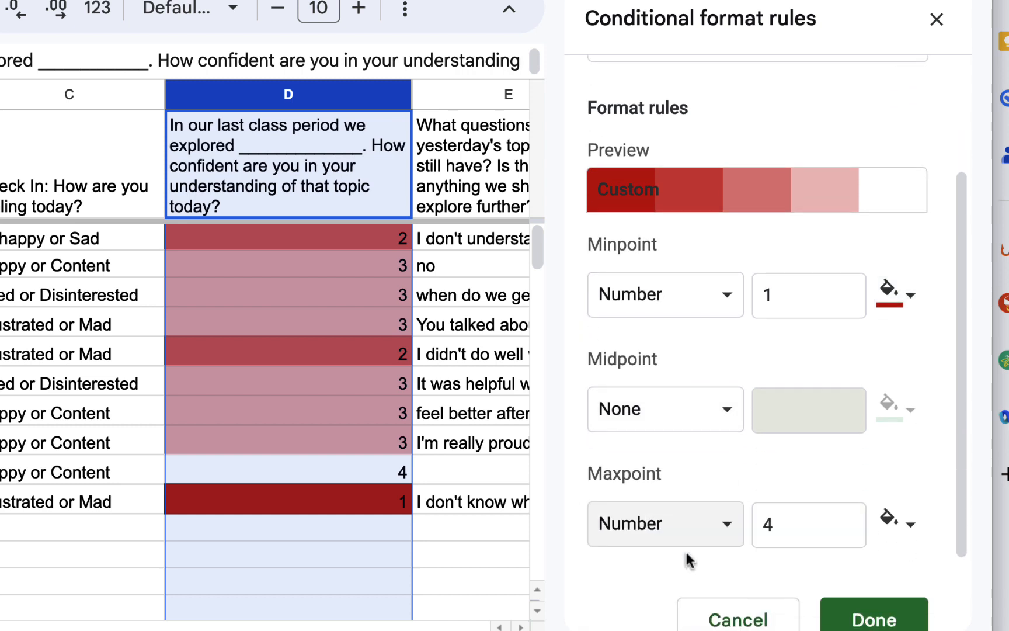
{"action": "left_click", "coordinate": [900, 529]}
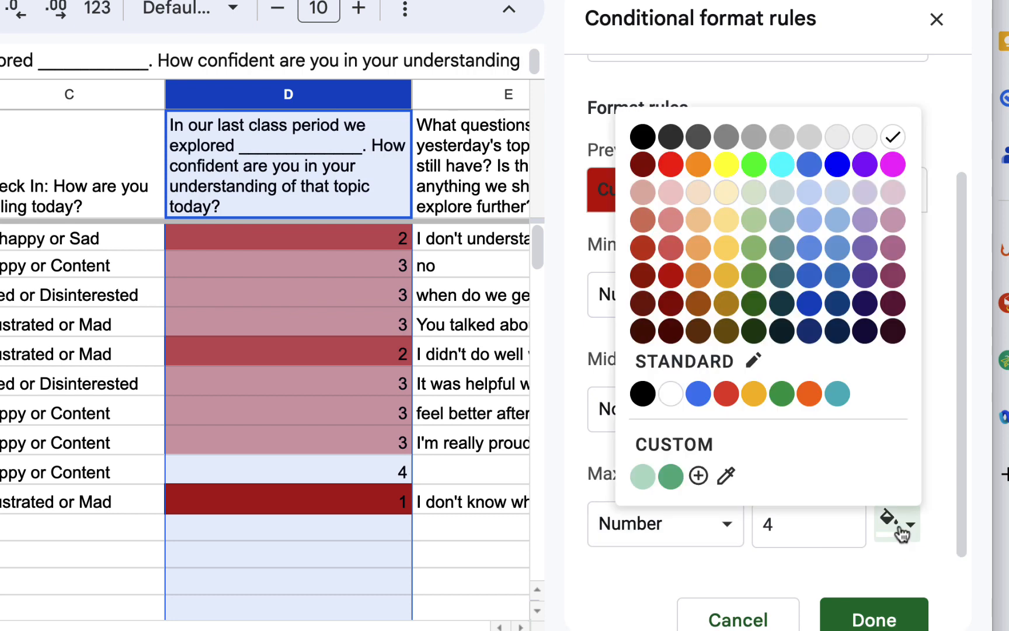
{"action": "left_click", "coordinate": [750, 302]}
{"action": "left_click", "coordinate": [896, 522]}
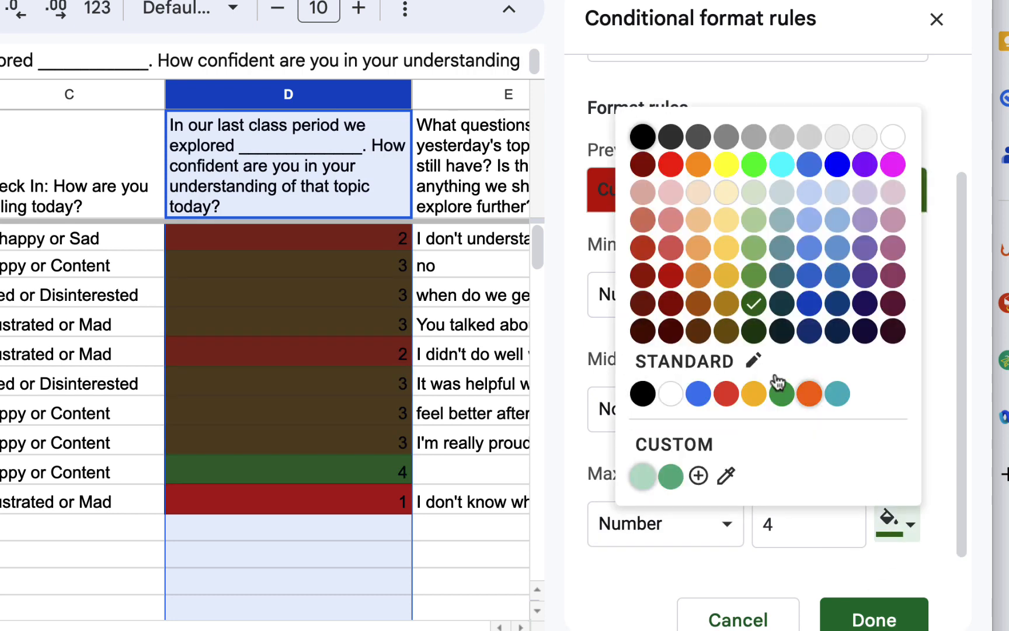
{"action": "left_click", "coordinate": [764, 273]}
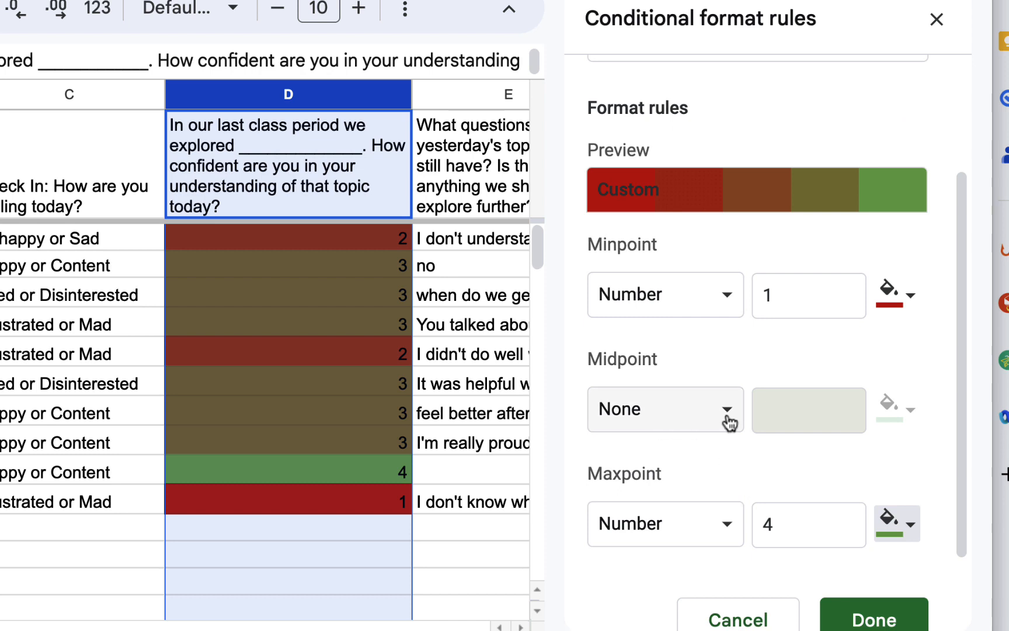
{"action": "scroll", "coordinate": [629, 432], "scroll_direction": "down", "scroll_amount": 1}
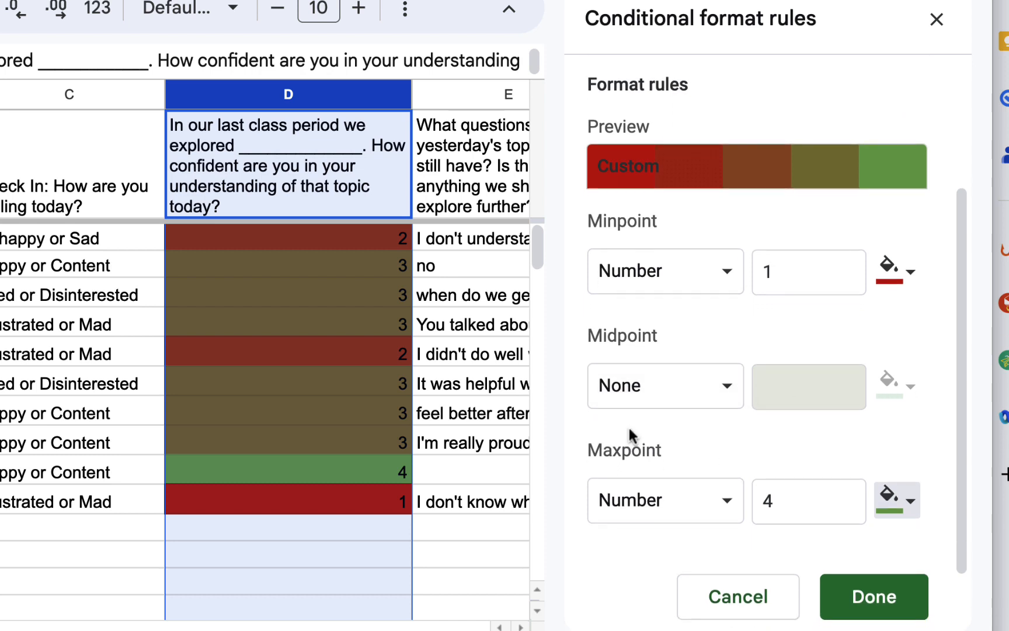
- Set the color scale's midpoint to the number 2 with a yellow fill, then save the rule and close the conditional formatting rules
{"action": "left_click", "coordinate": [720, 400]}
{"action": "left_click", "coordinate": [759, 401]}
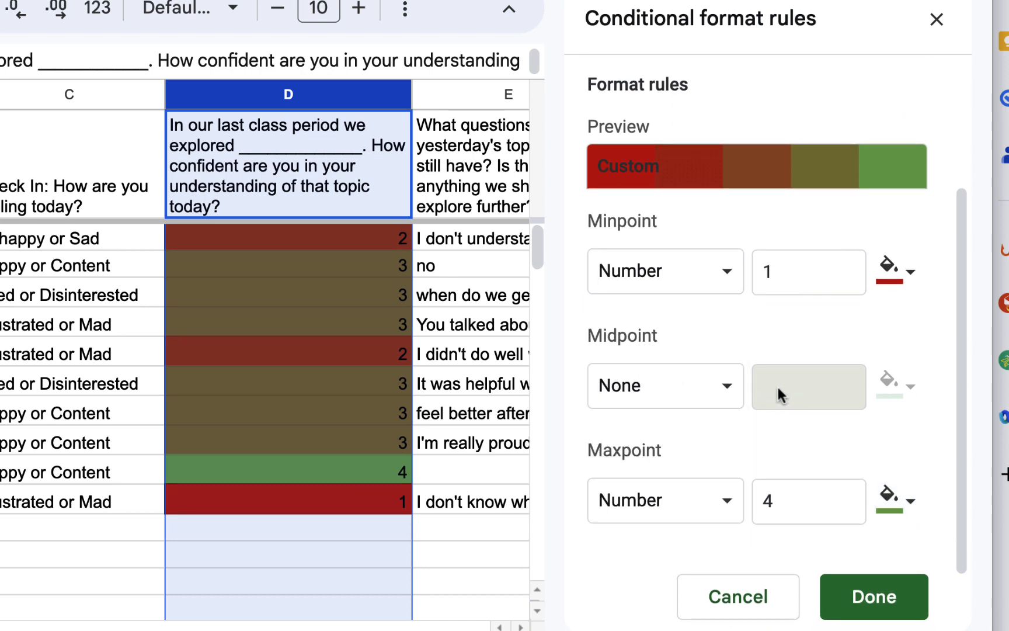
{"action": "left_click", "coordinate": [642, 395]}
{"action": "left_click", "coordinate": [644, 444]}
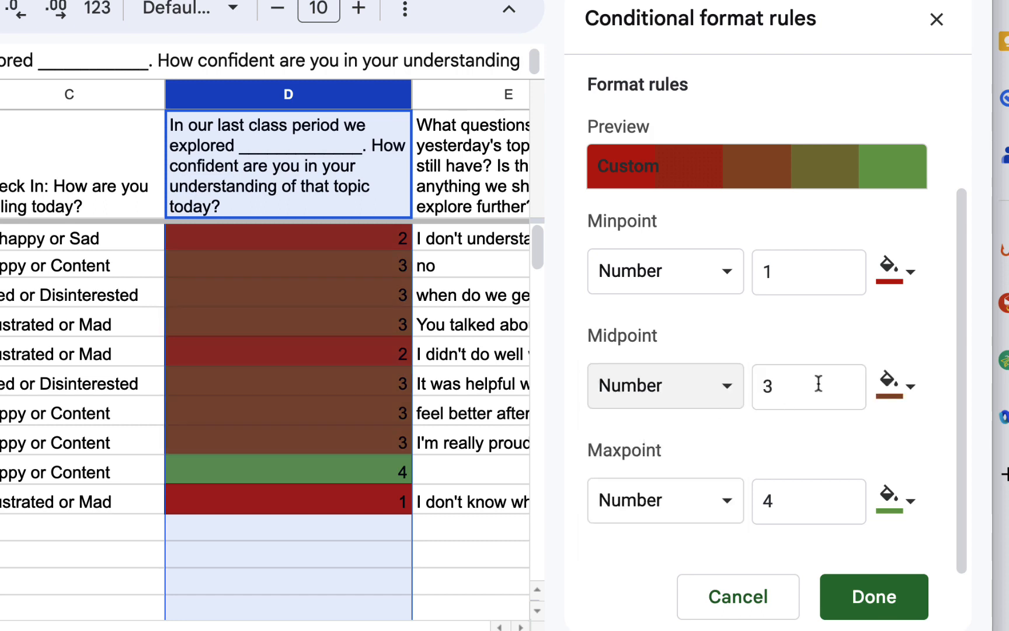
{"action": "left_click", "coordinate": [783, 385]}
{"action": "left_click_drag", "start_coordinate": [782, 386], "coordinate": [747, 390]}
{"action": "type", "text": "2"}
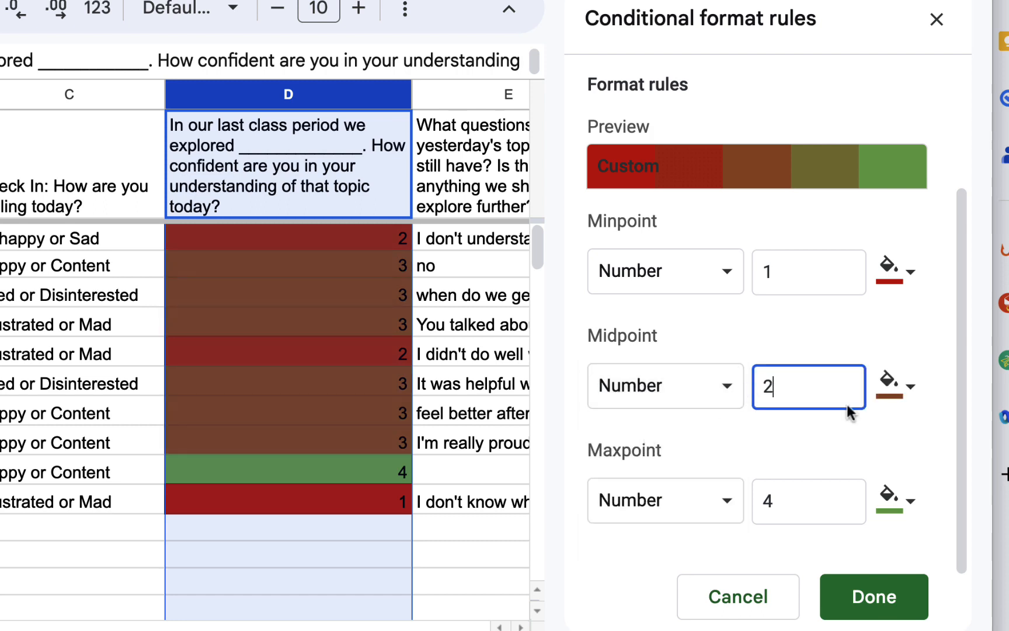
{"action": "left_click", "coordinate": [910, 387]}
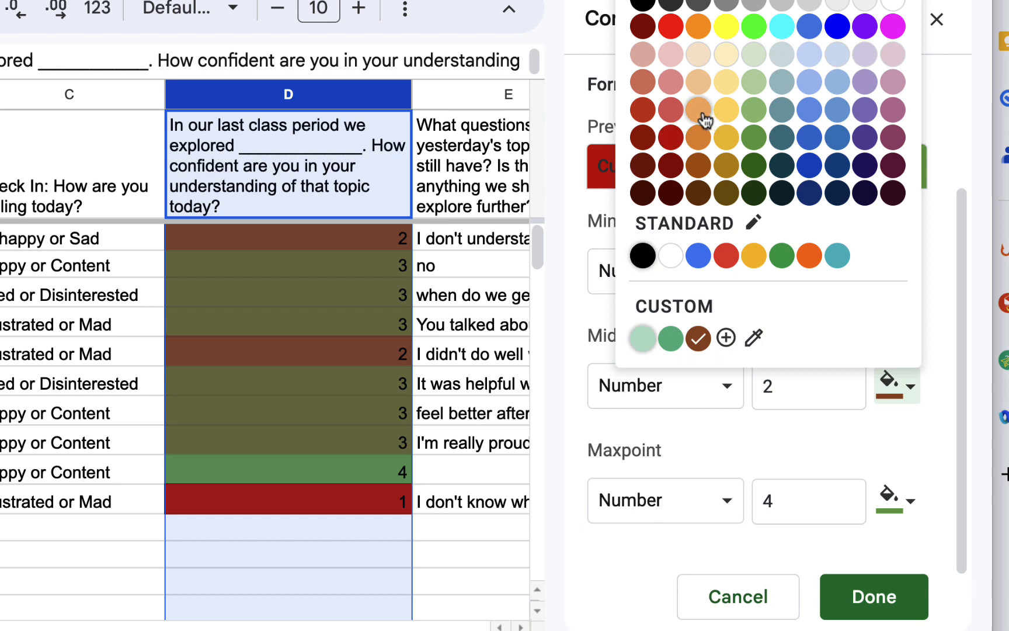
{"action": "left_click", "coordinate": [727, 117]}
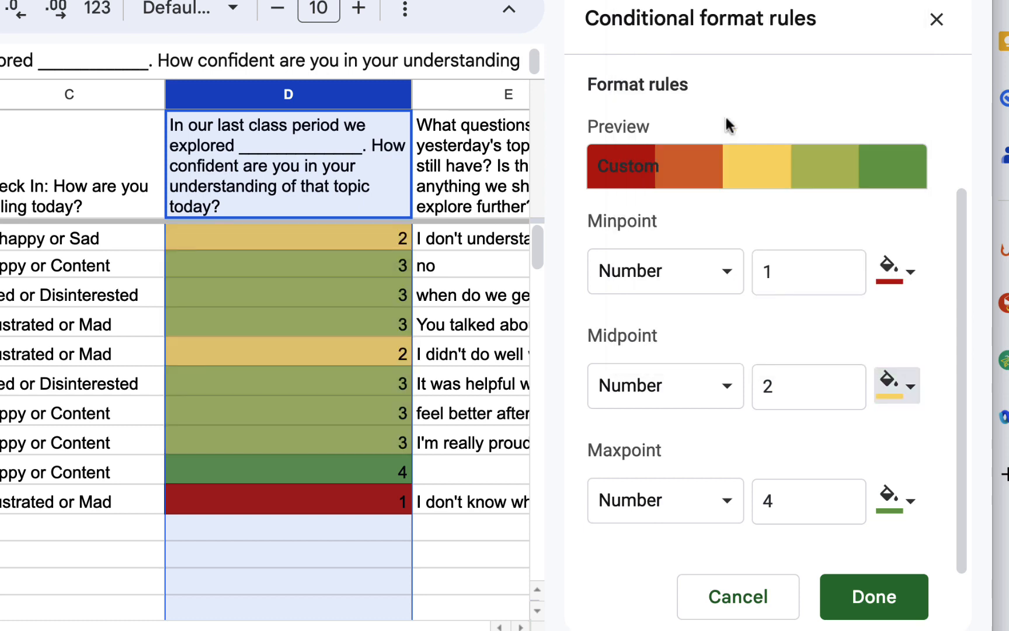
{"action": "left_click", "coordinate": [863, 597]}
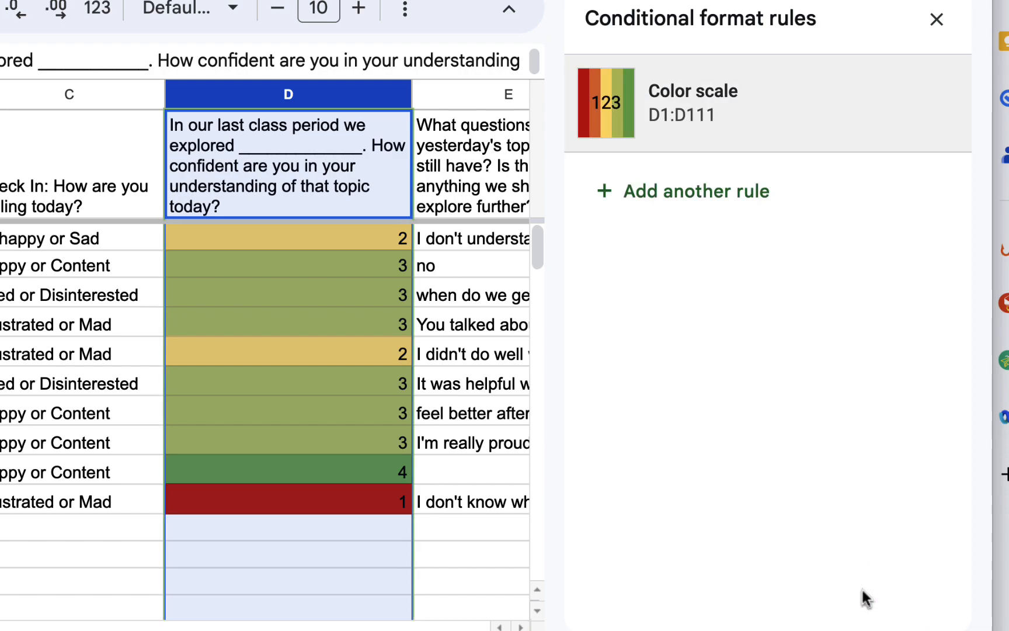
{"action": "left_click", "coordinate": [450, 560]}
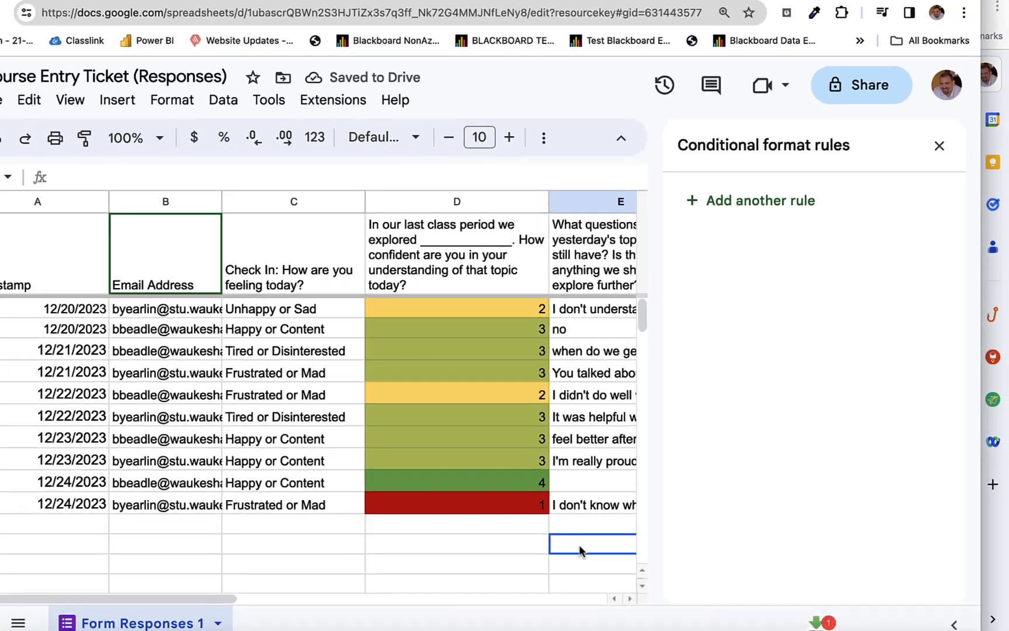
{"action": "left_click", "coordinate": [939, 145]}
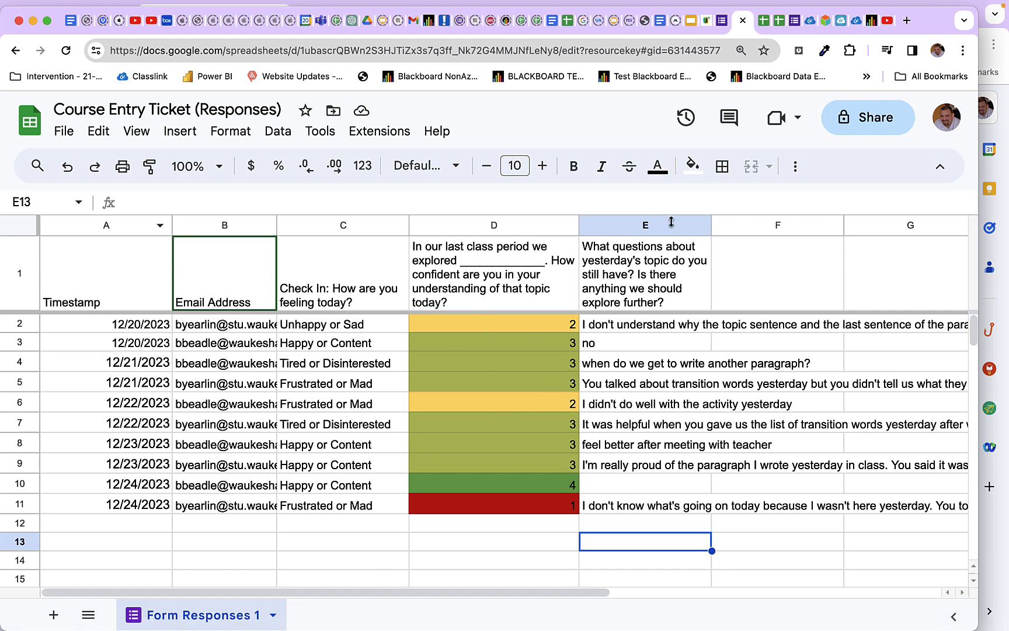
- Display the saved "Filter by Today (1)" filter view to check the color scale on the day's responses, and close the view
{"action": "left_click", "coordinate": [794, 167]}
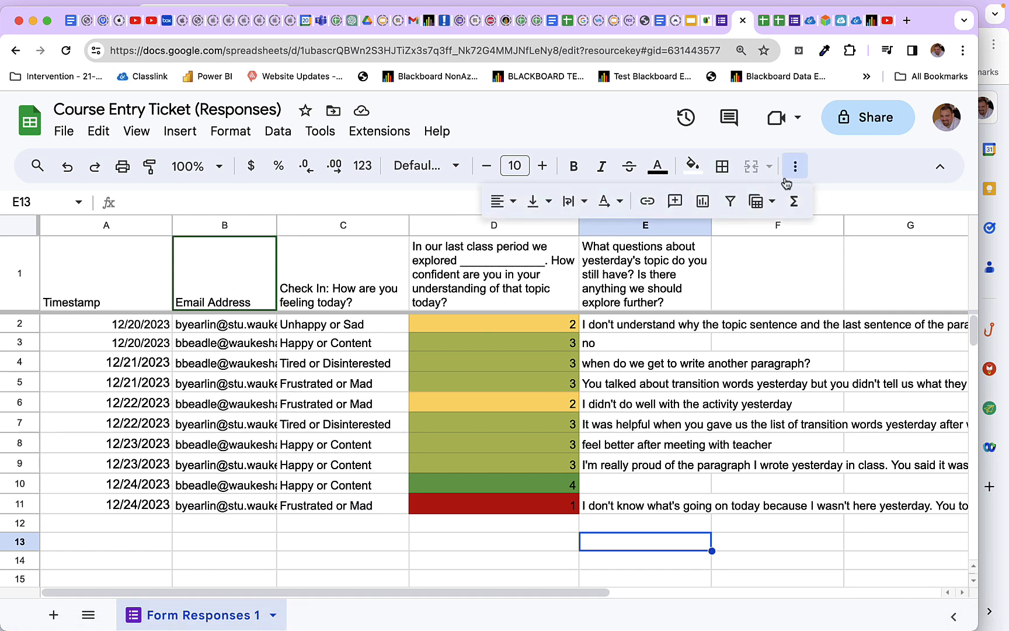
{"action": "left_click", "coordinate": [761, 203]}
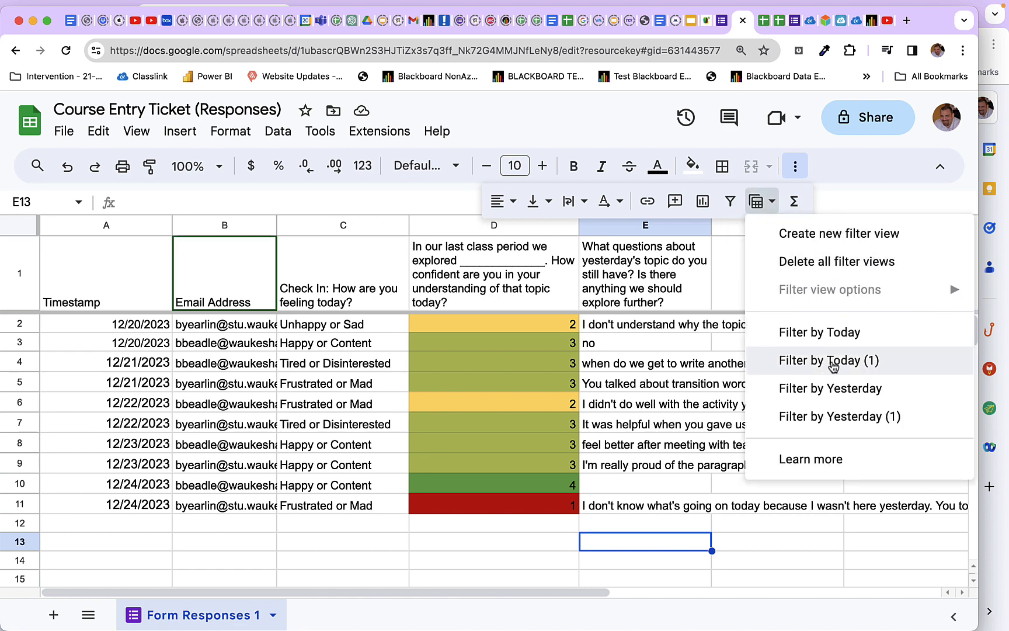
{"action": "left_click", "coordinate": [835, 362]}
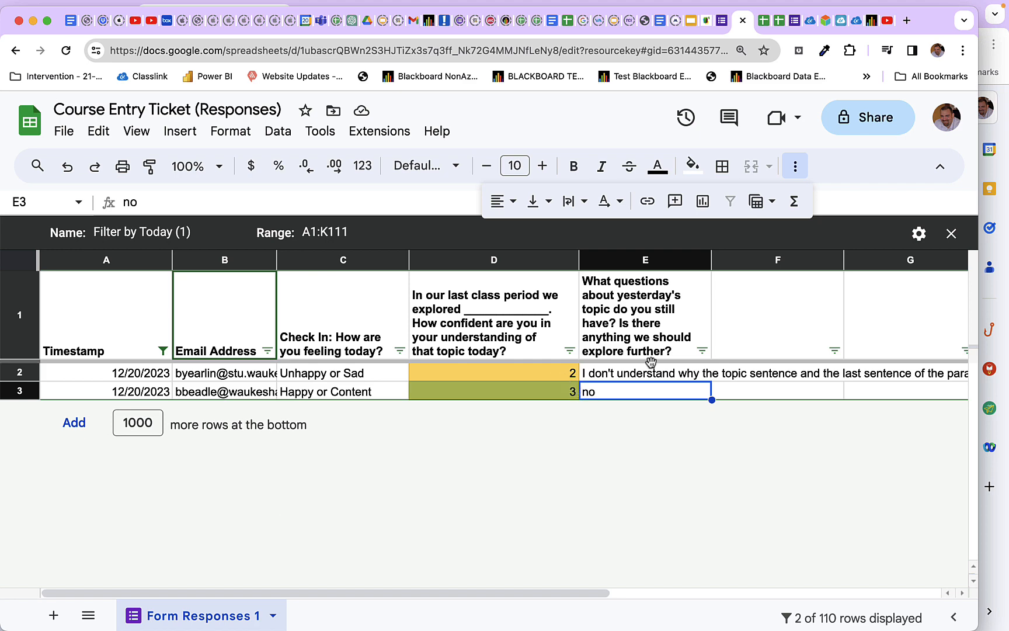
{"action": "left_click", "coordinate": [951, 233]}
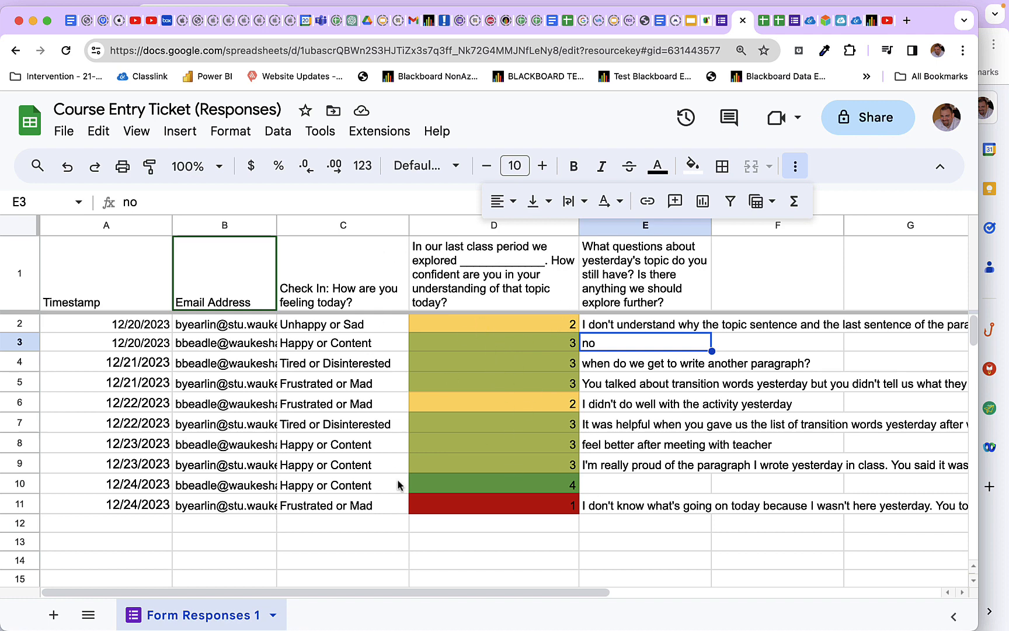
- Create a single color conditional formatting rule on feelings column C, range C1:C111, filling cells whose text contains "Unhappy" with medium blue
{"action": "left_click", "coordinate": [361, 225]}
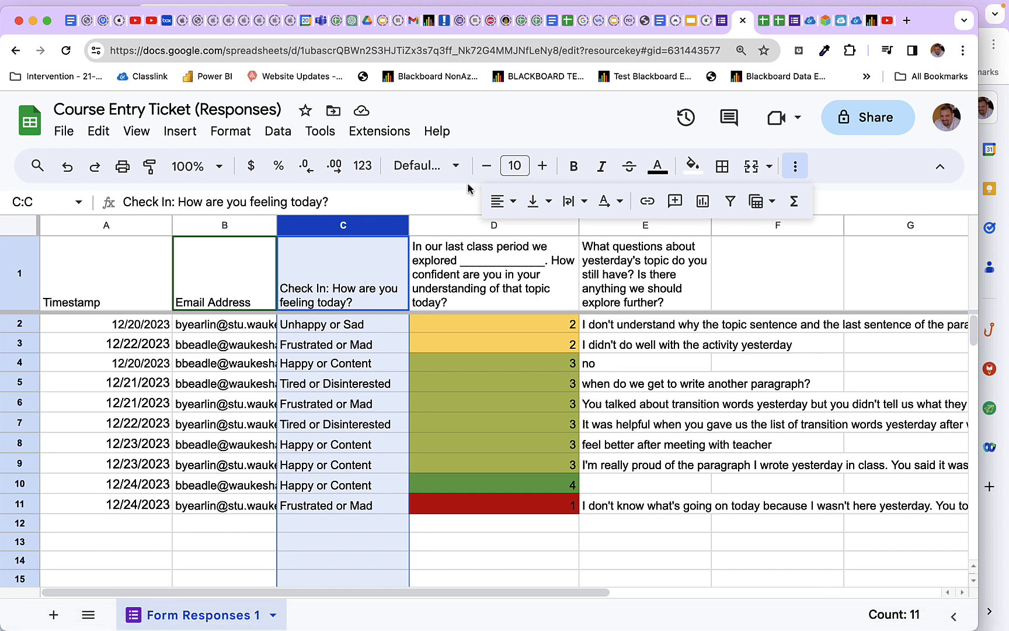
{"action": "left_click", "coordinate": [279, 131]}
{"action": "mouse_move", "coordinate": [234, 135]}
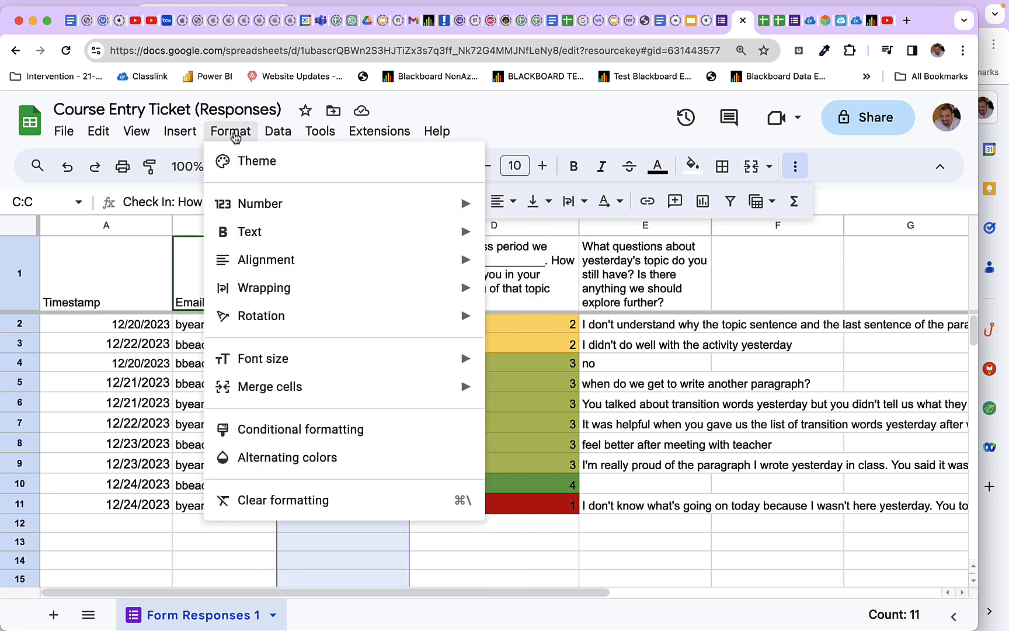
{"action": "left_click", "coordinate": [286, 428]}
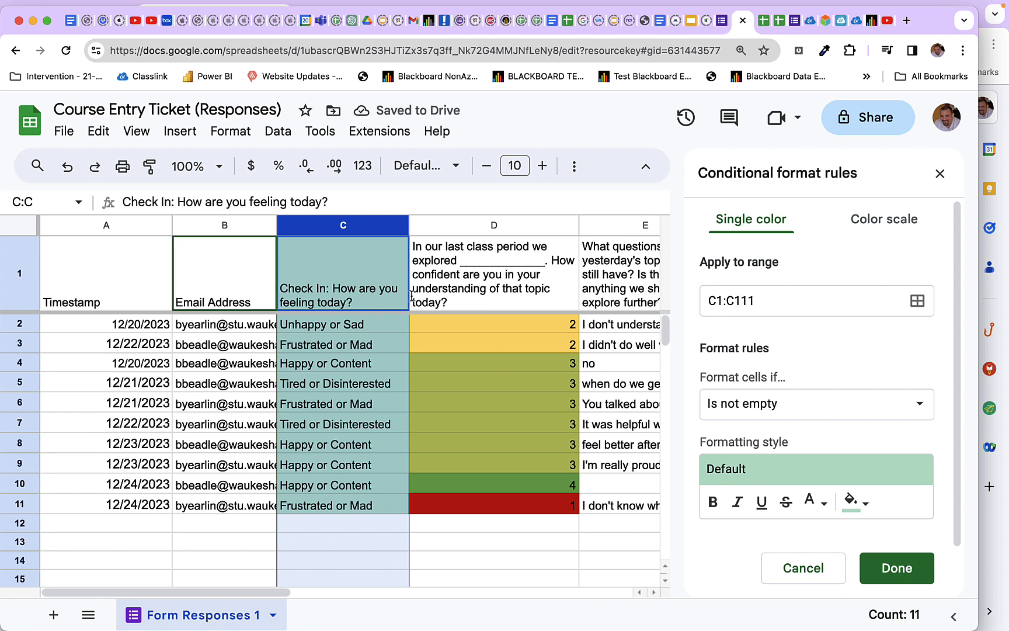
{"action": "left_click", "coordinate": [788, 404]}
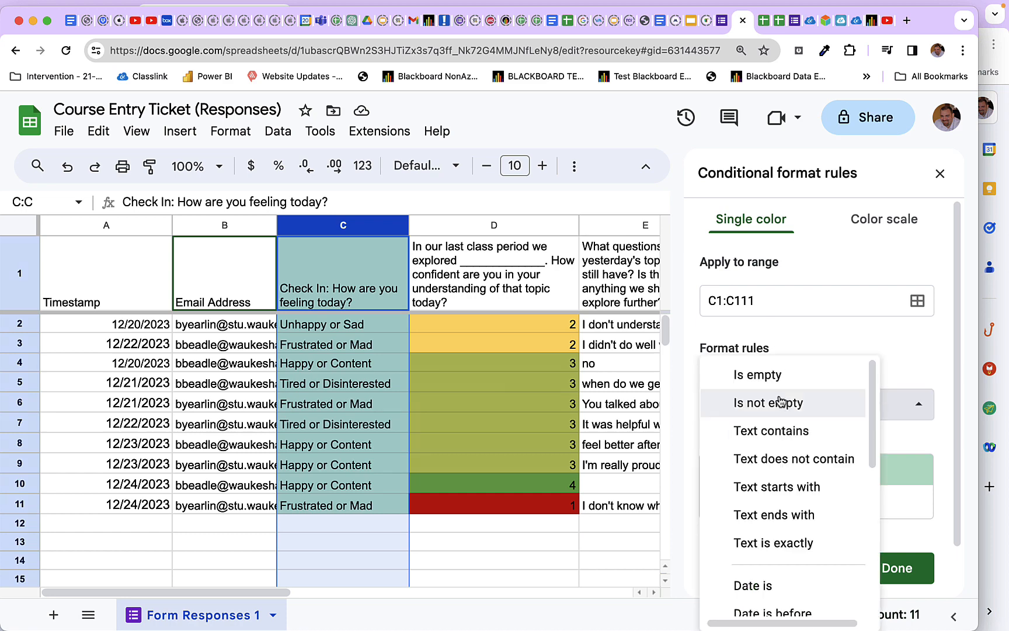
{"action": "scroll", "coordinate": [789, 535], "scroll_direction": "down", "scroll_amount": 1}
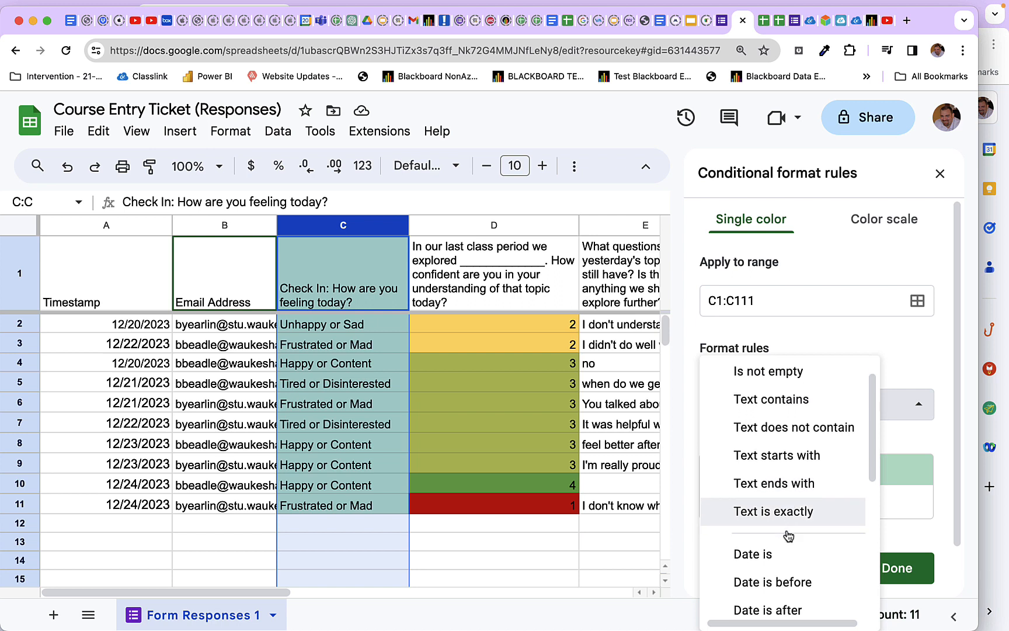
{"action": "left_click", "coordinate": [772, 400]}
{"action": "left_click", "coordinate": [761, 442]}
{"action": "type", "text": "Unhappy"}
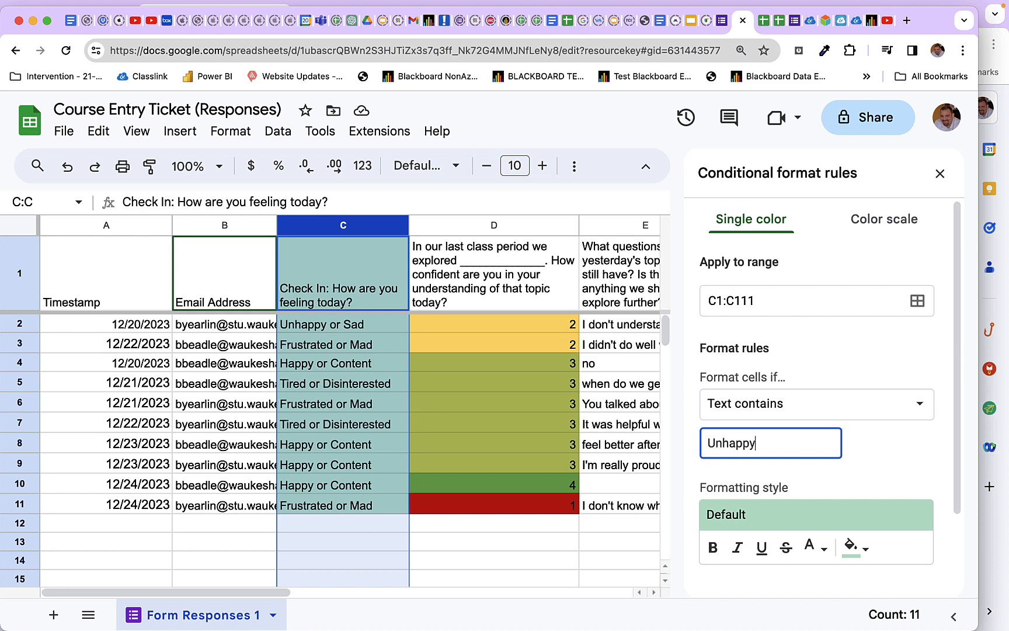
{"action": "left_click", "coordinate": [856, 548]}
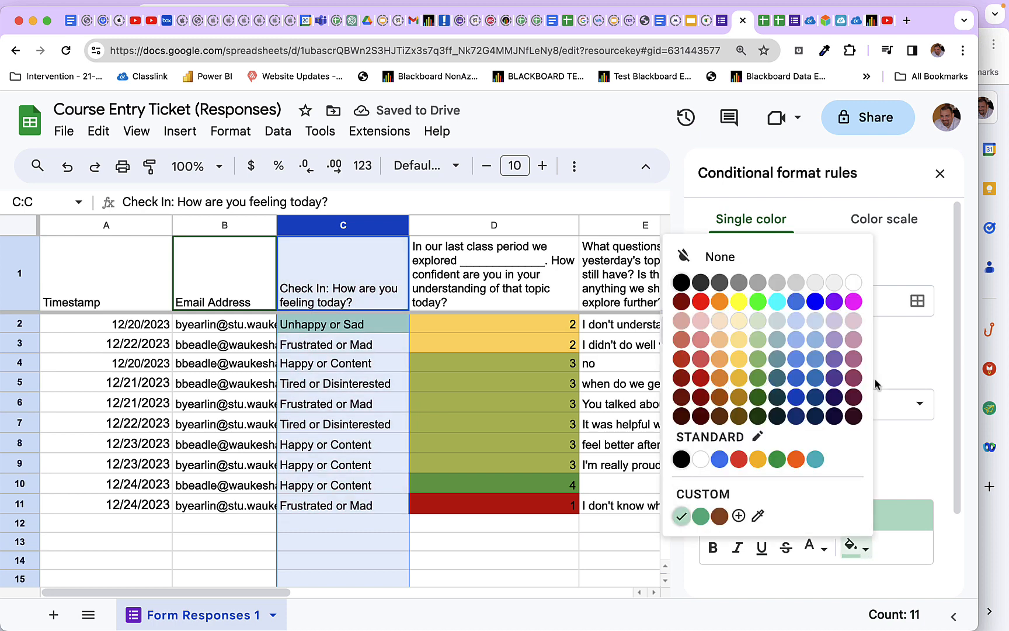
{"action": "left_click", "coordinate": [816, 368]}
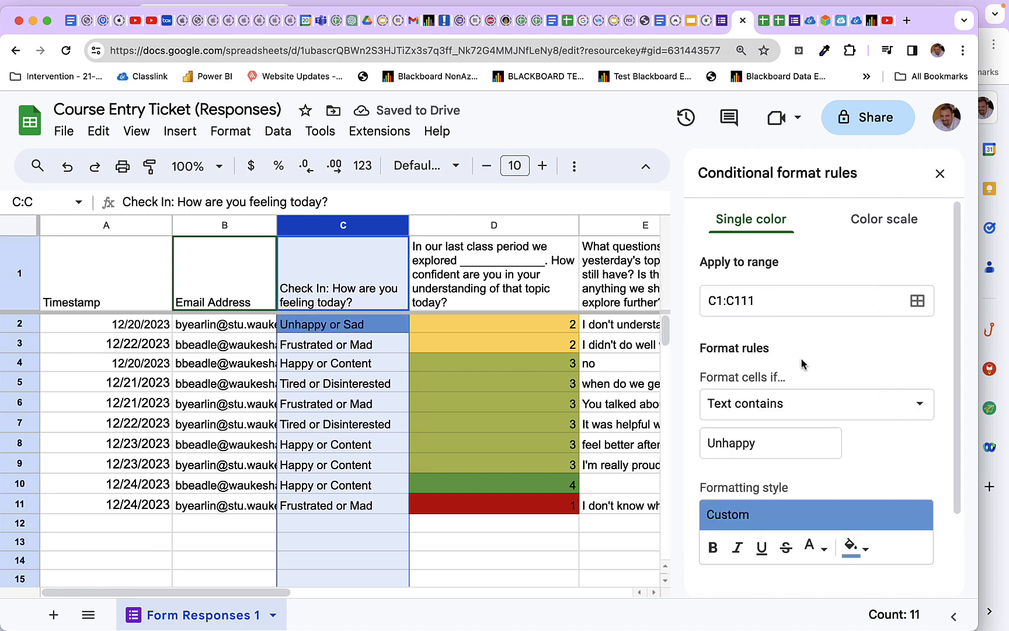
- Add another rule for C1:C111 that fills cells whose text contains "Tired" with dark magenta
{"action": "scroll", "coordinate": [801, 360], "scroll_direction": "down", "scroll_amount": 3}
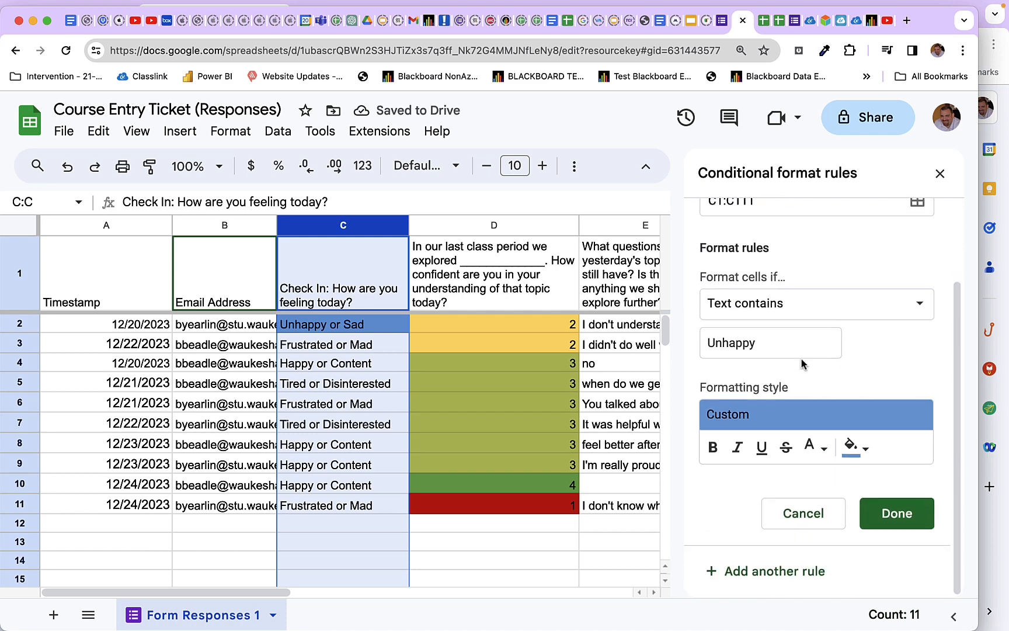
{"action": "left_click", "coordinate": [808, 571]}
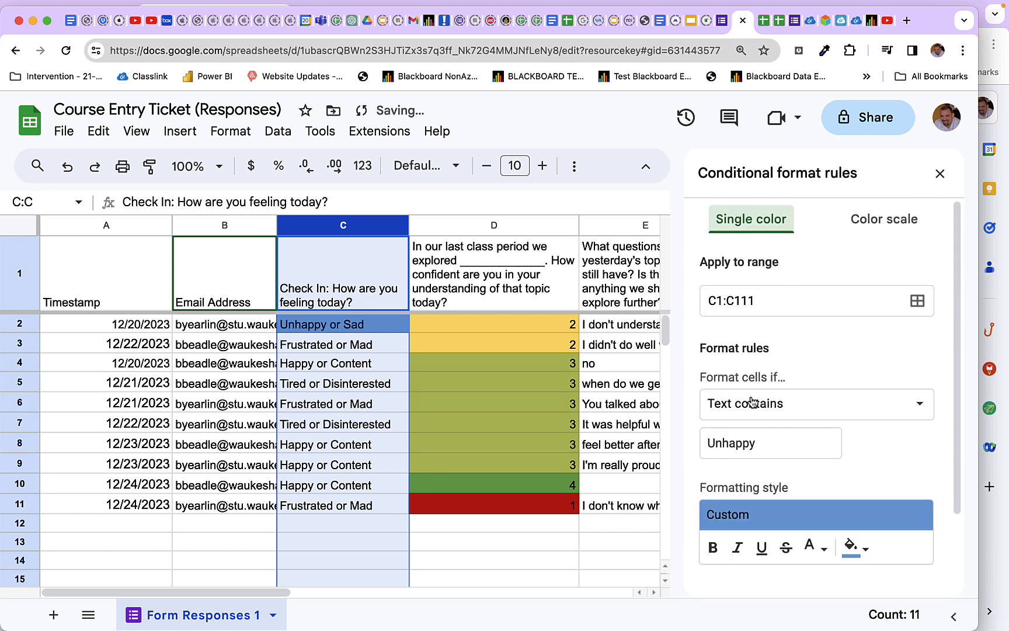
{"action": "double_click", "coordinate": [742, 455]}
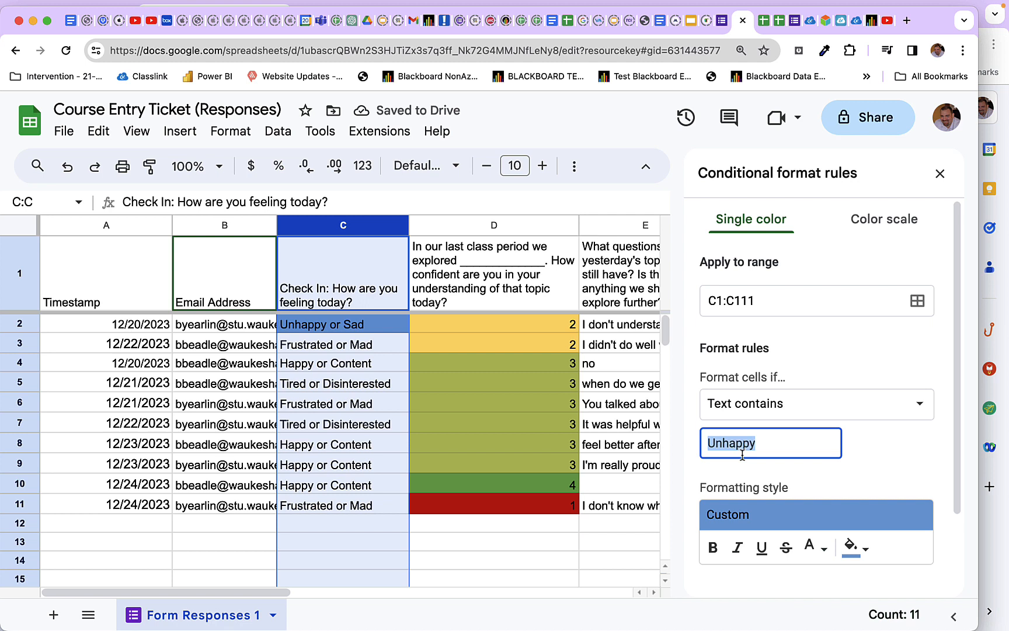
{"action": "type", "text": "Tired"}
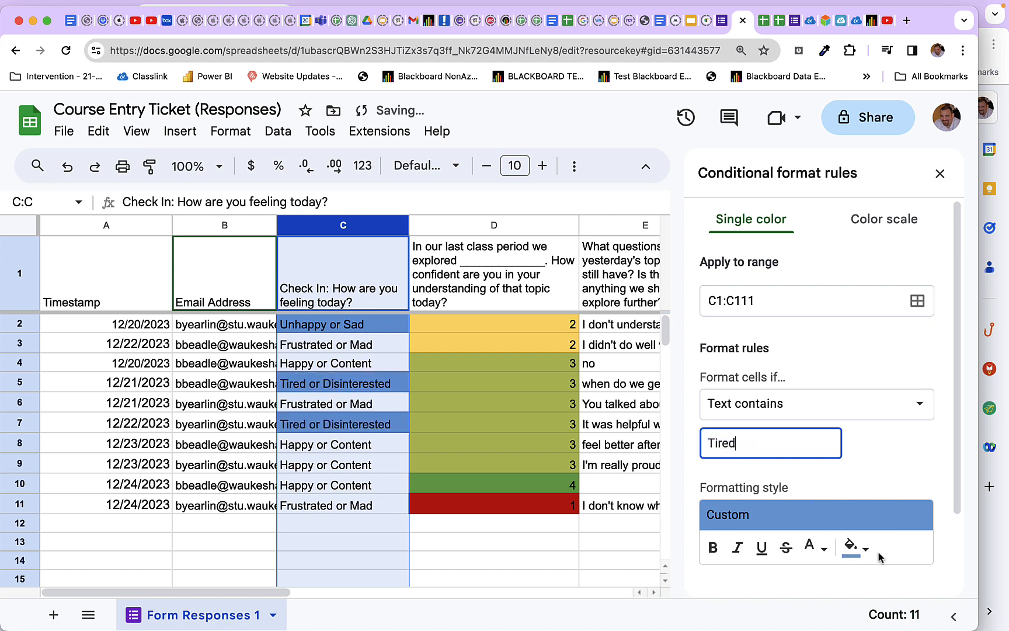
{"action": "scroll", "coordinate": [878, 552], "scroll_direction": "down", "scroll_amount": 2}
{"action": "left_click", "coordinate": [857, 514]}
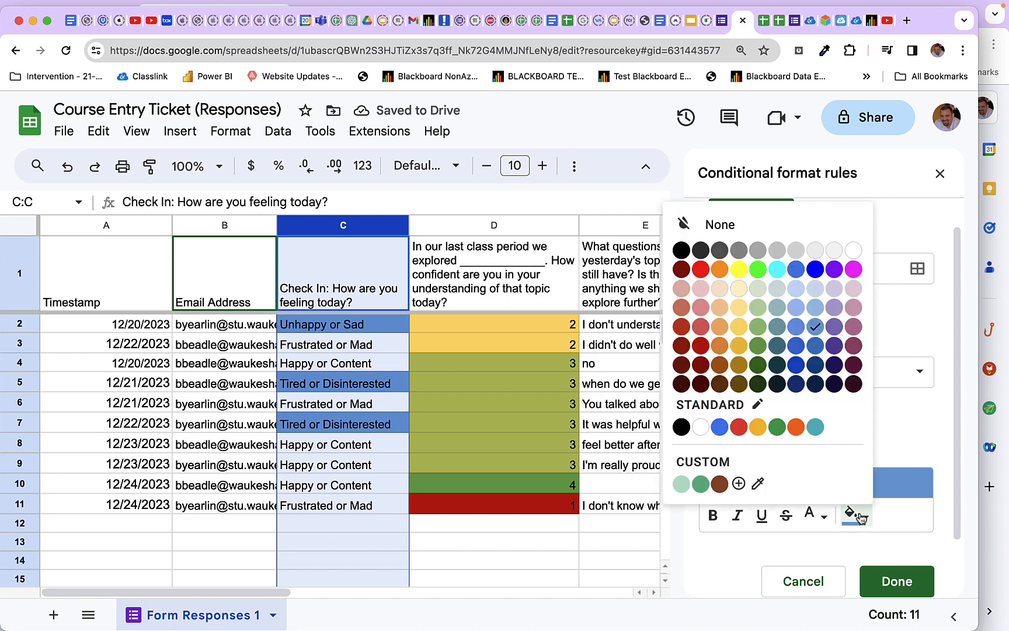
{"action": "left_click", "coordinate": [855, 344]}
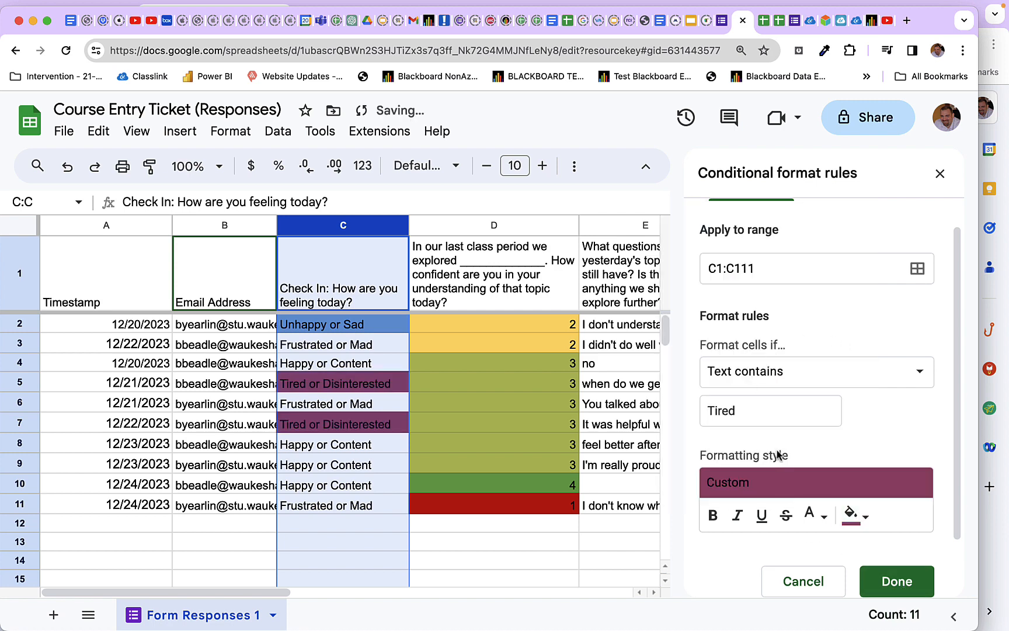
- Add another rule for C1:C111 that fills cells whose text contains "Frustrated" with dark red
{"action": "scroll", "coordinate": [869, 592], "scroll_direction": "down", "scroll_amount": 2}
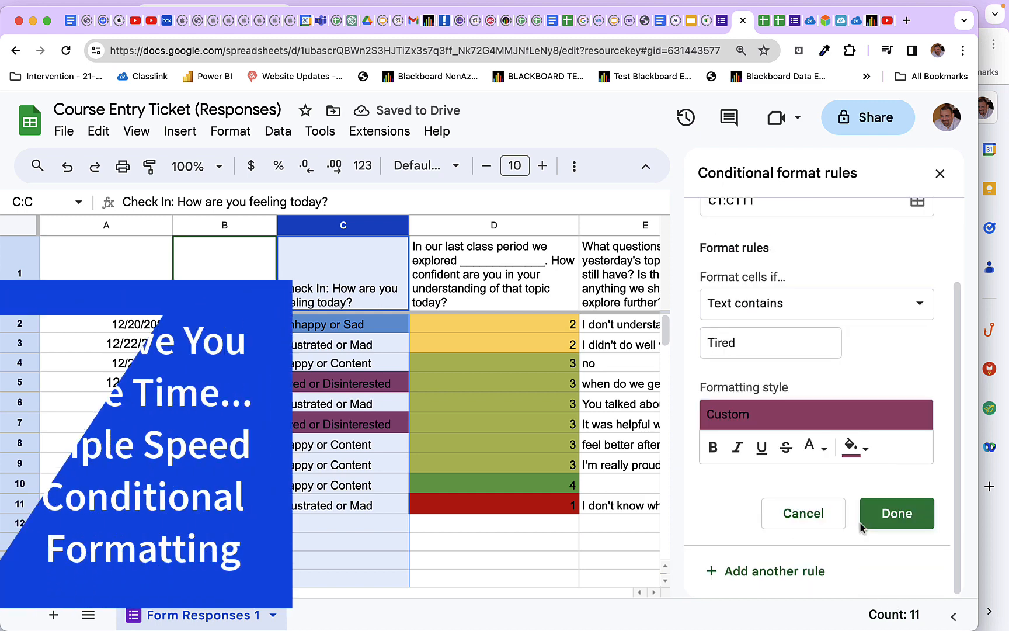
{"action": "left_click", "coordinate": [779, 571]}
{"action": "scroll", "coordinate": [758, 358], "scroll_direction": "down", "scroll_amount": 3}
{"action": "double_click", "coordinate": [724, 344]}
{"action": "type", "text": "Frustrated"}
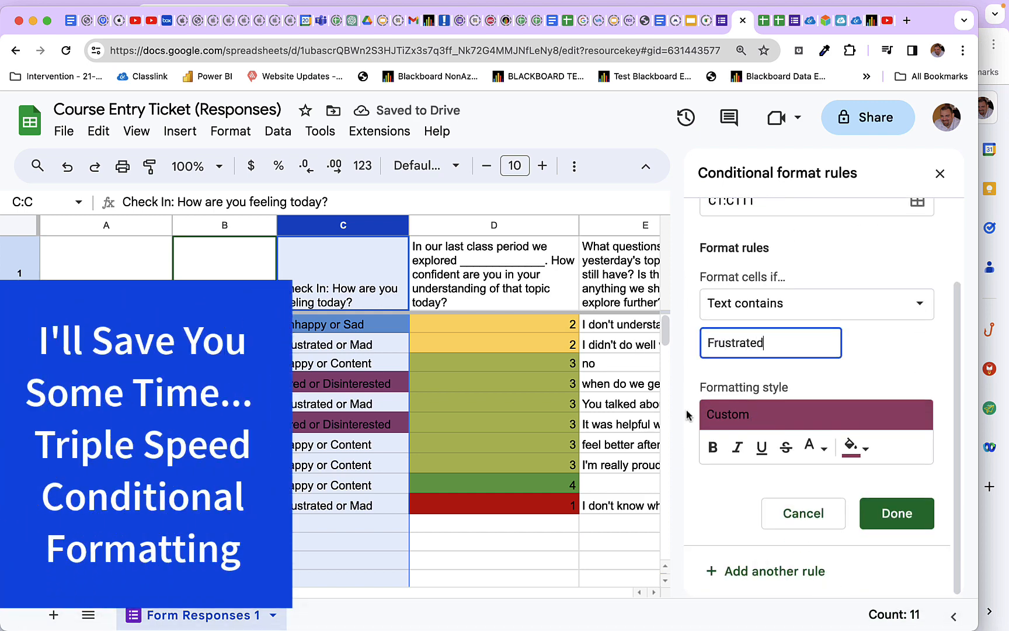
{"action": "left_click", "coordinate": [856, 447]}
{"action": "left_click", "coordinate": [682, 297]}
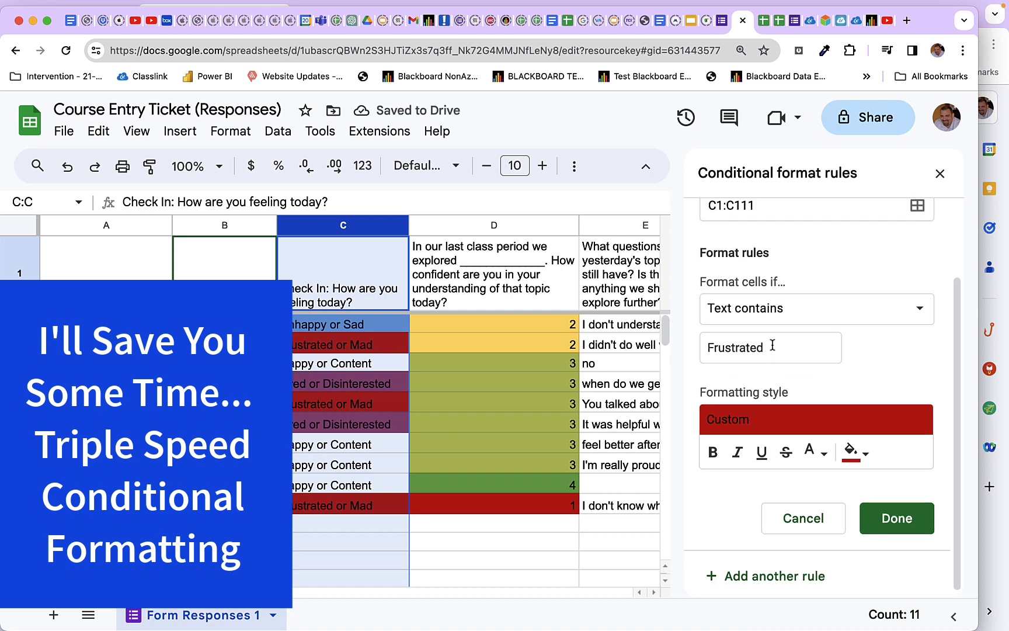
- Add another rule for C1:C111 that fills cells whose text contains "Content" with light green, and finish the conditional formatting
{"action": "left_click", "coordinate": [774, 571]}
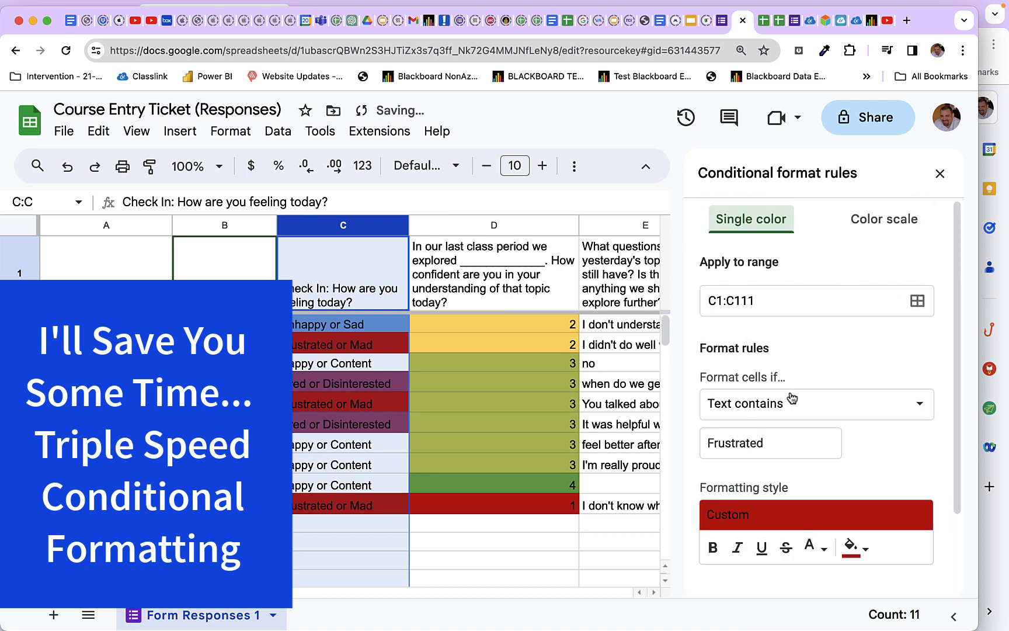
{"action": "double_click", "coordinate": [736, 442]}
{"action": "type", "text": "Content"}
{"action": "left_click", "coordinate": [857, 547]}
{"action": "left_click", "coordinate": [762, 365]}
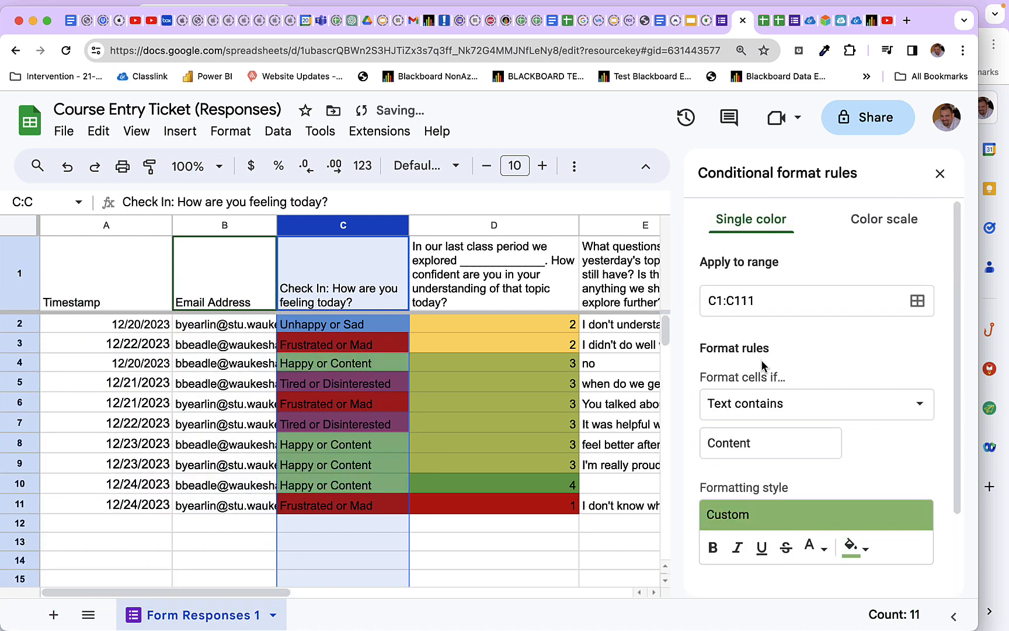
{"action": "scroll", "coordinate": [761, 480], "scroll_direction": "down", "scroll_amount": 2}
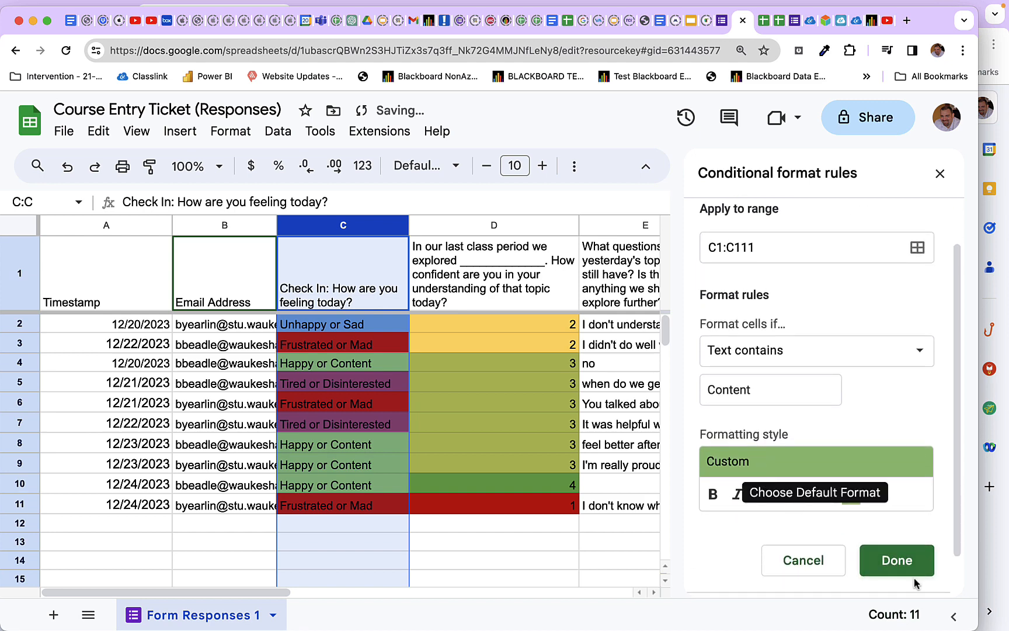
{"action": "left_click", "coordinate": [897, 560]}
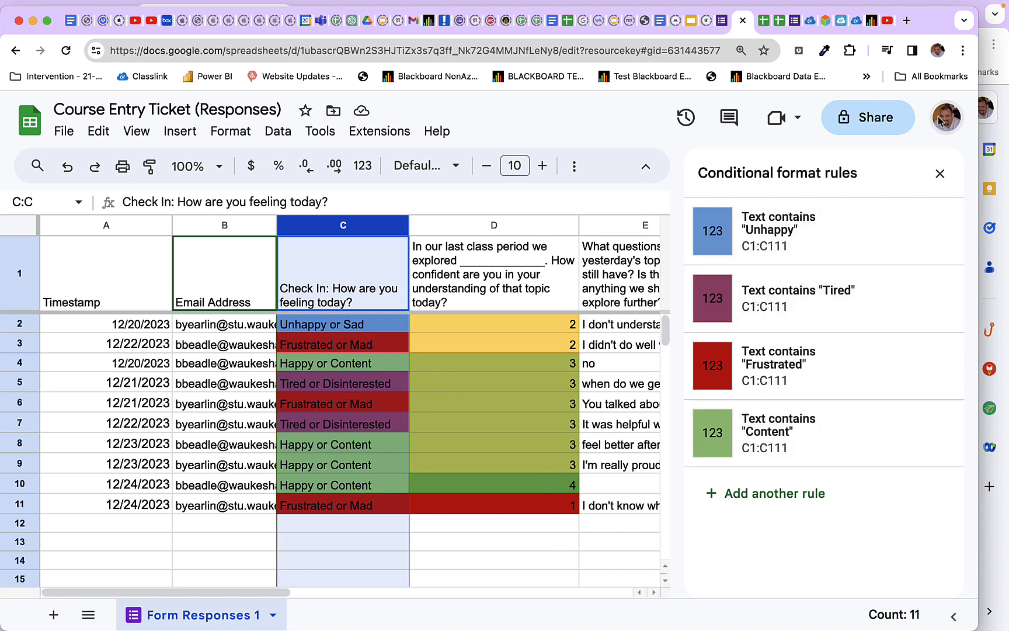
{"action": "left_click", "coordinate": [940, 173]}
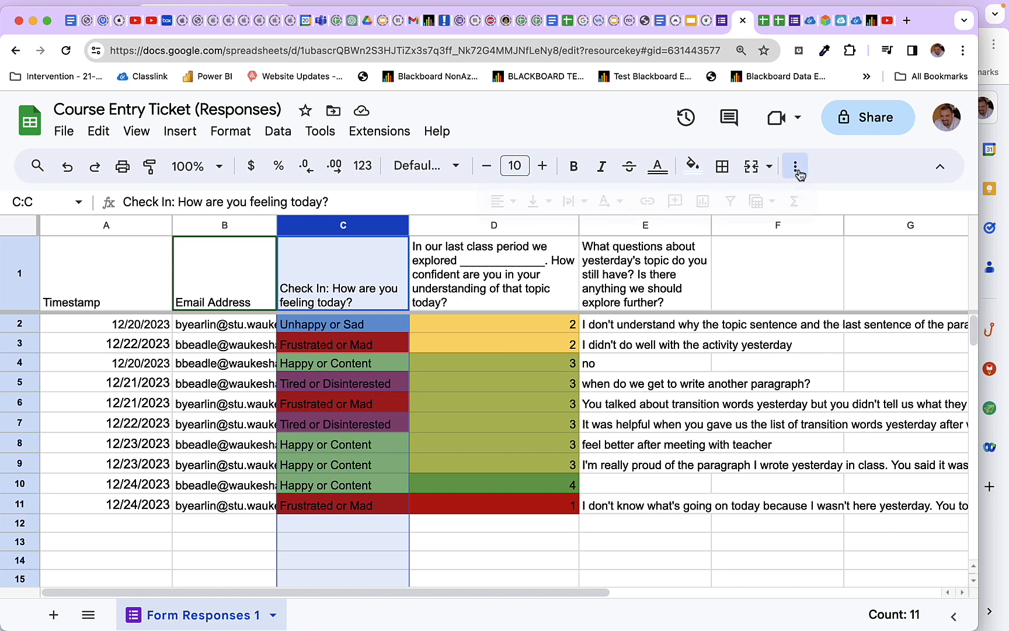
- Display the saved "Filter by Today" filter view and examine the filtered responses' email, confidence rating and question cells
{"action": "left_click", "coordinate": [795, 166]}
{"action": "left_click", "coordinate": [770, 202]}
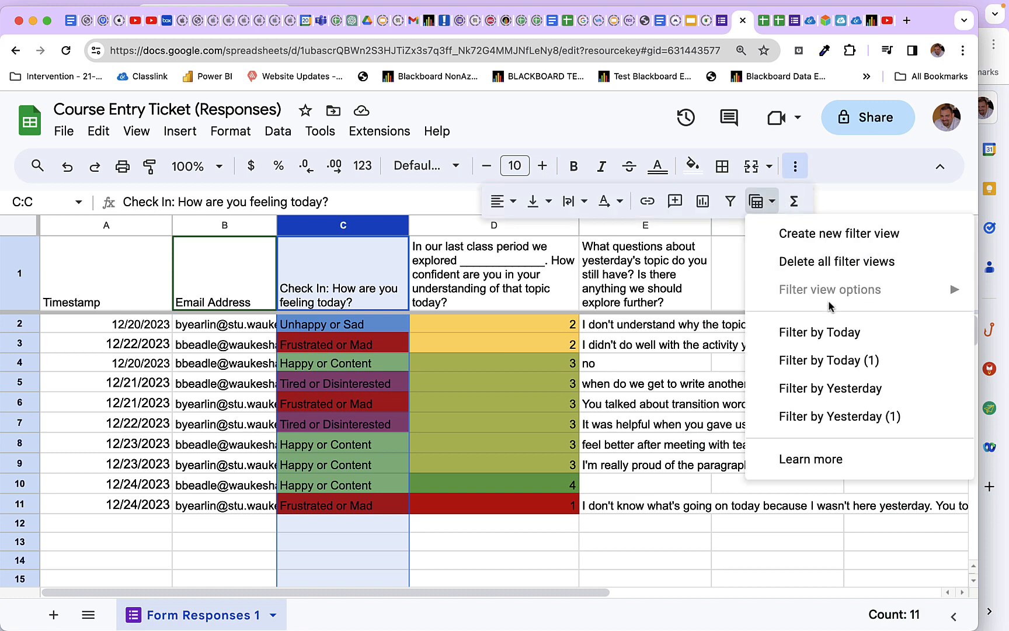
{"action": "left_click", "coordinate": [836, 329]}
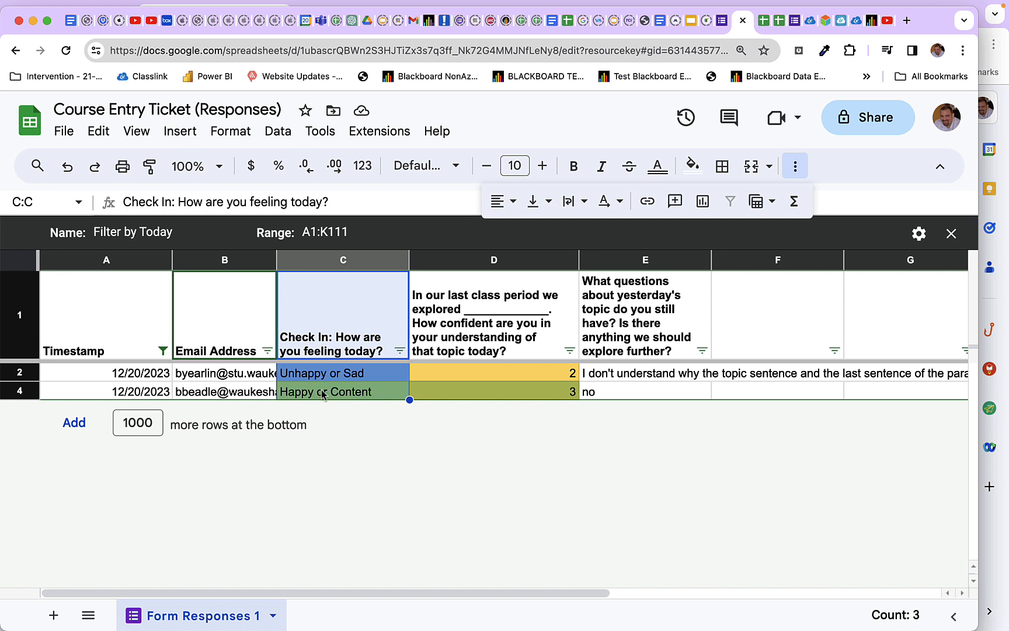
{"action": "left_click", "coordinate": [205, 397]}
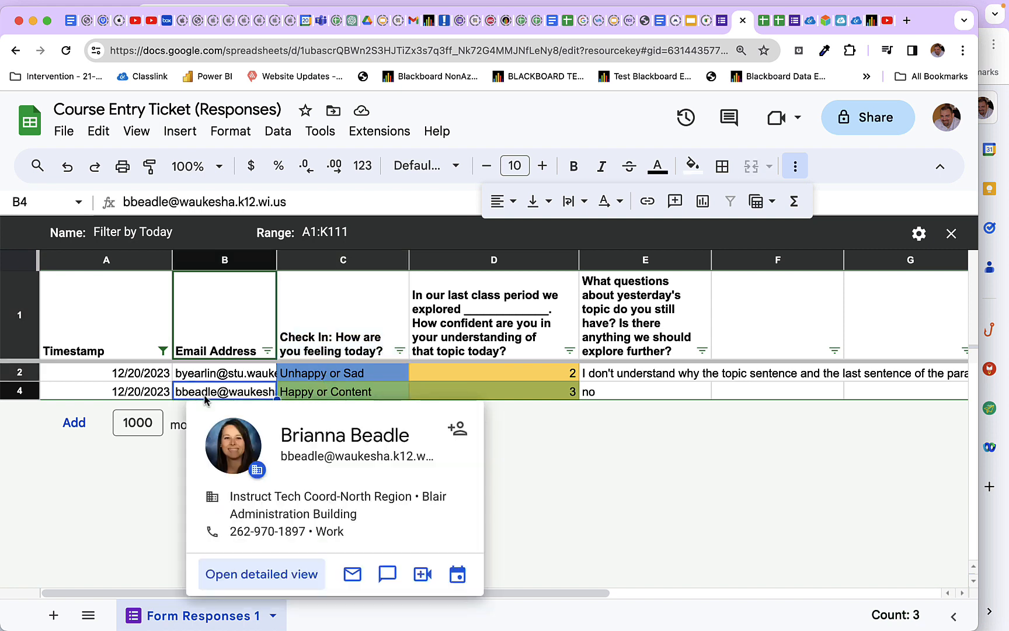
{"action": "left_click", "coordinate": [528, 398]}
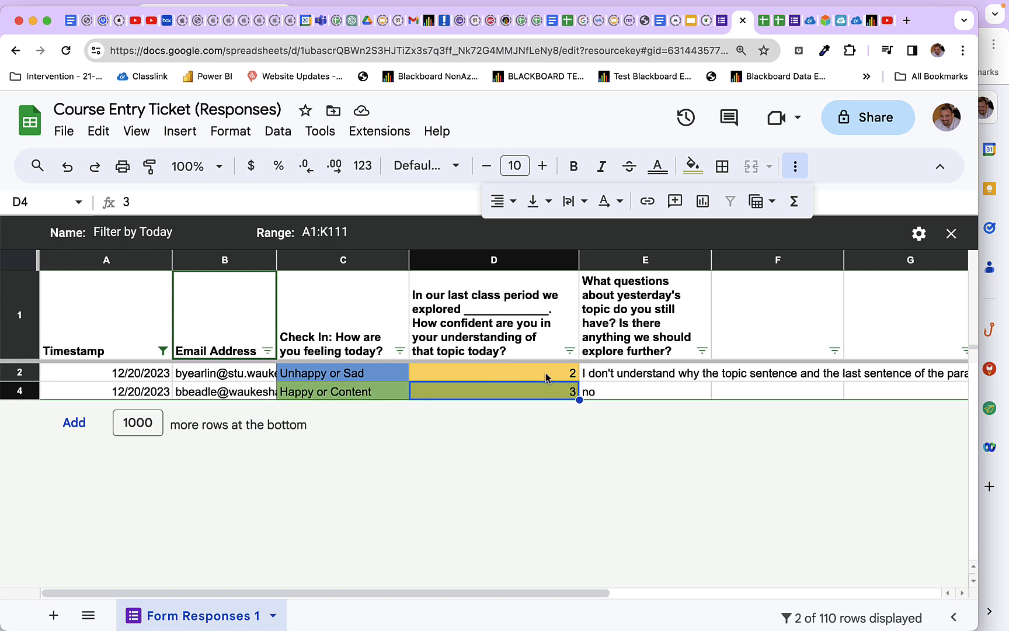
{"action": "left_click", "coordinate": [654, 375]}
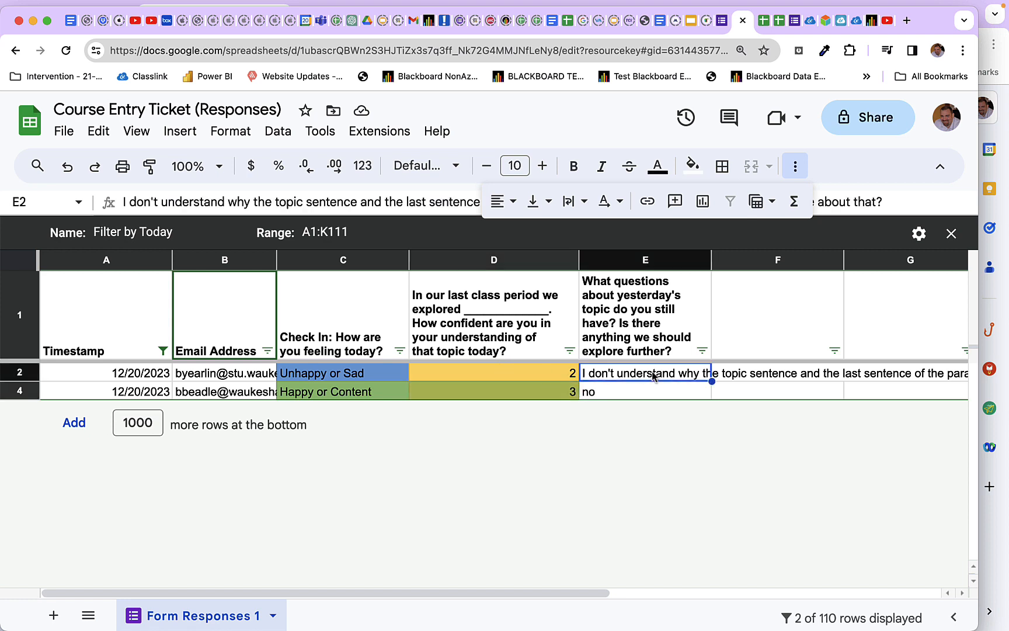